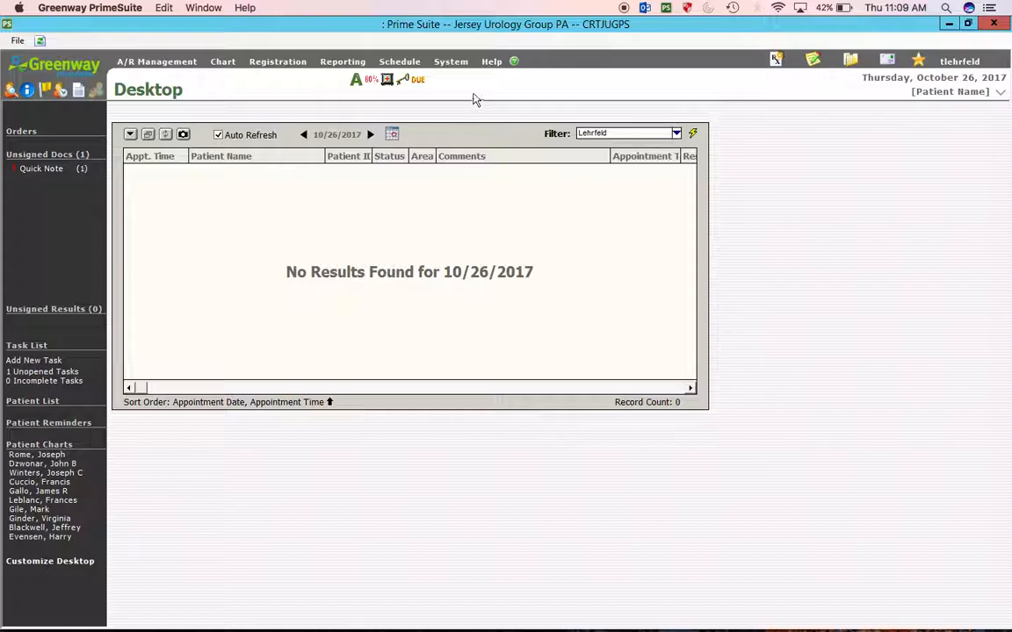
# - Open the System menu in the top menu bar of the Desktop
pyautogui.click(452, 63)
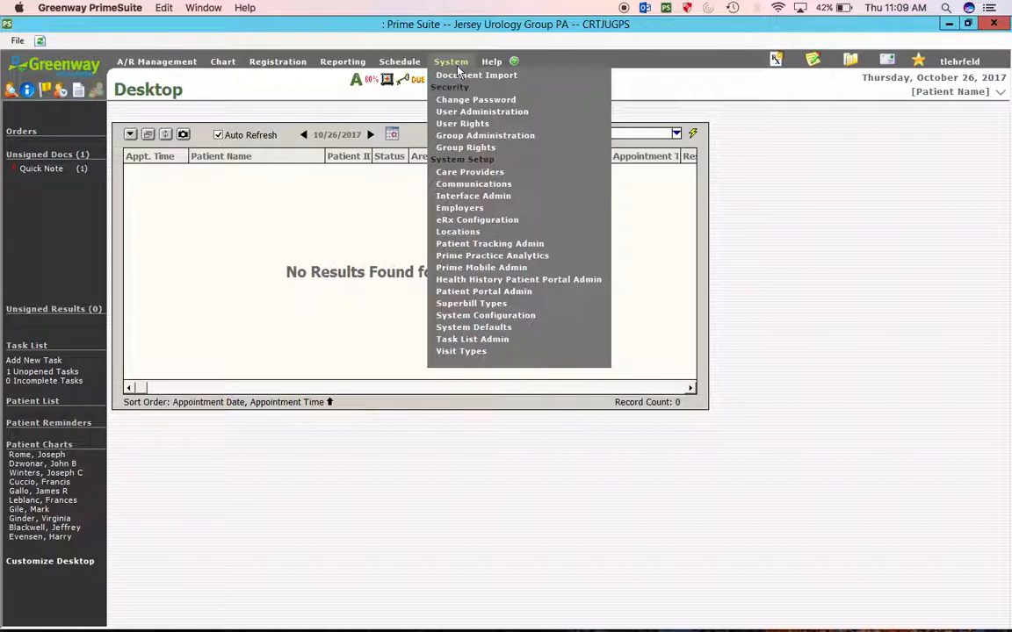
# - Open User Administration, toggle Show ALL Users on and off, then start a blank user record
pyautogui.click(465, 110)
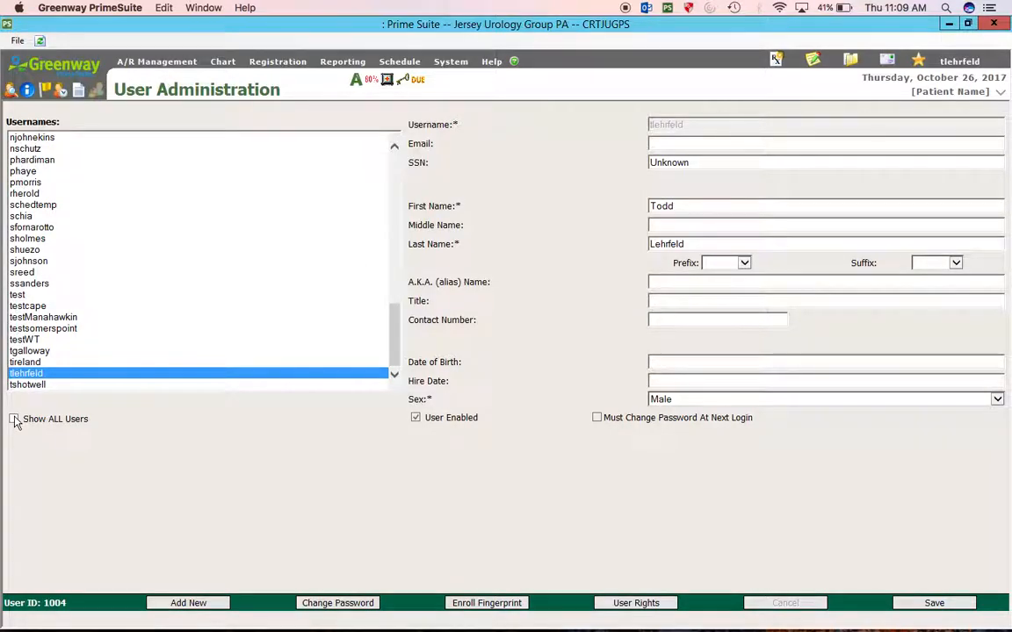
pyautogui.click(14, 420)
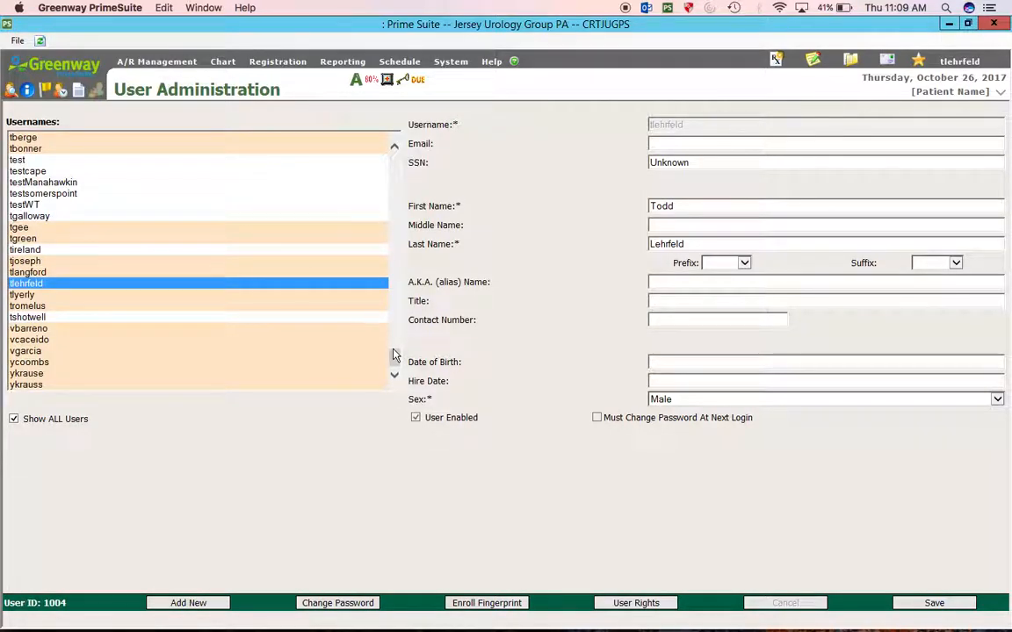
pyautogui.click(405, 305)
pyautogui.moveTo(405, 306); pyautogui.dragTo(417, 150)
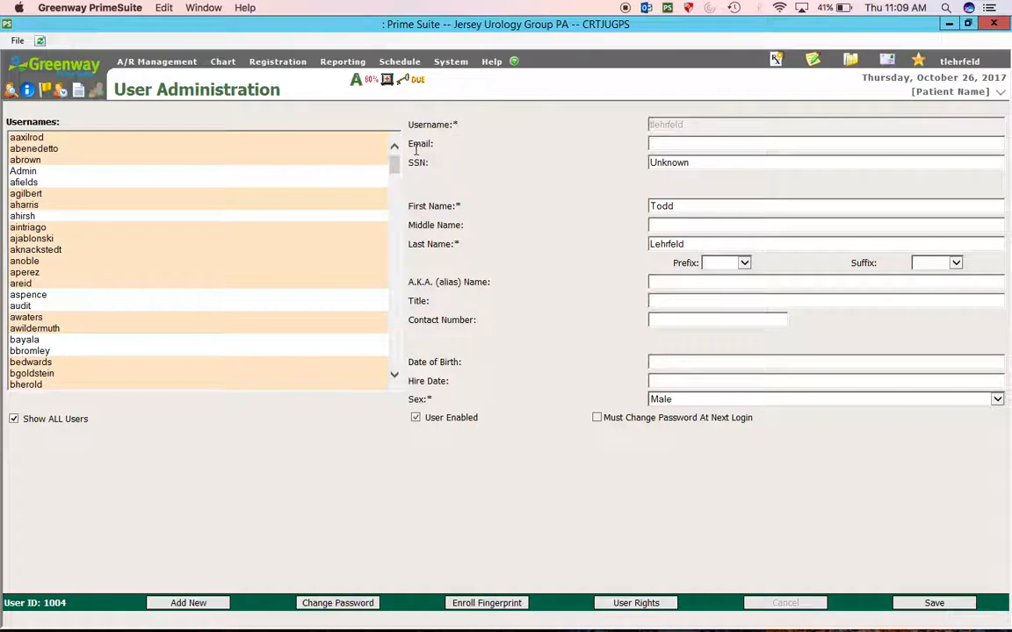
pyautogui.click(13, 419)
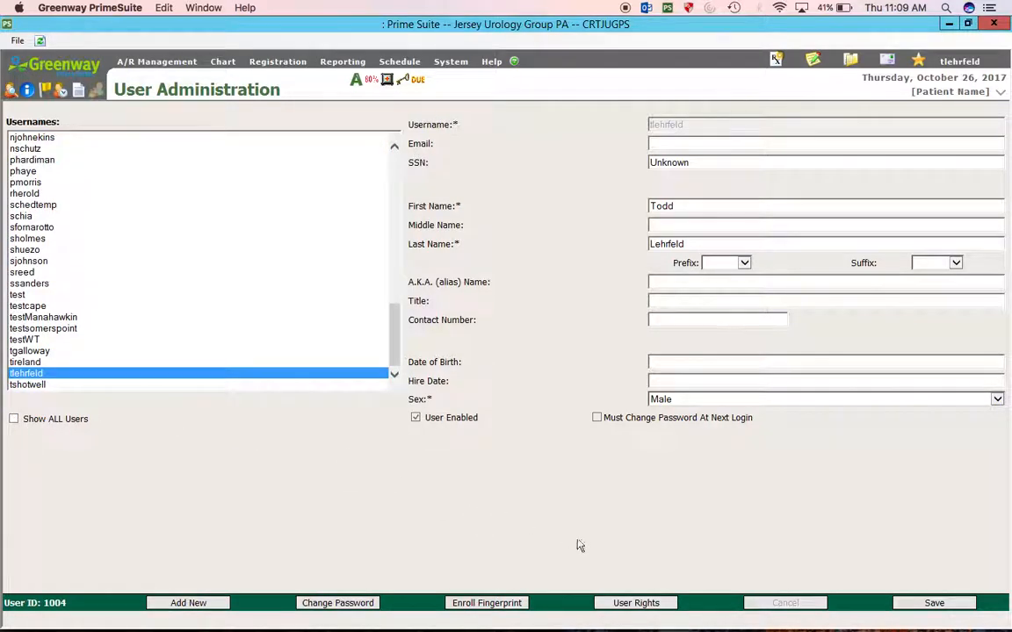
pyautogui.click(203, 603)
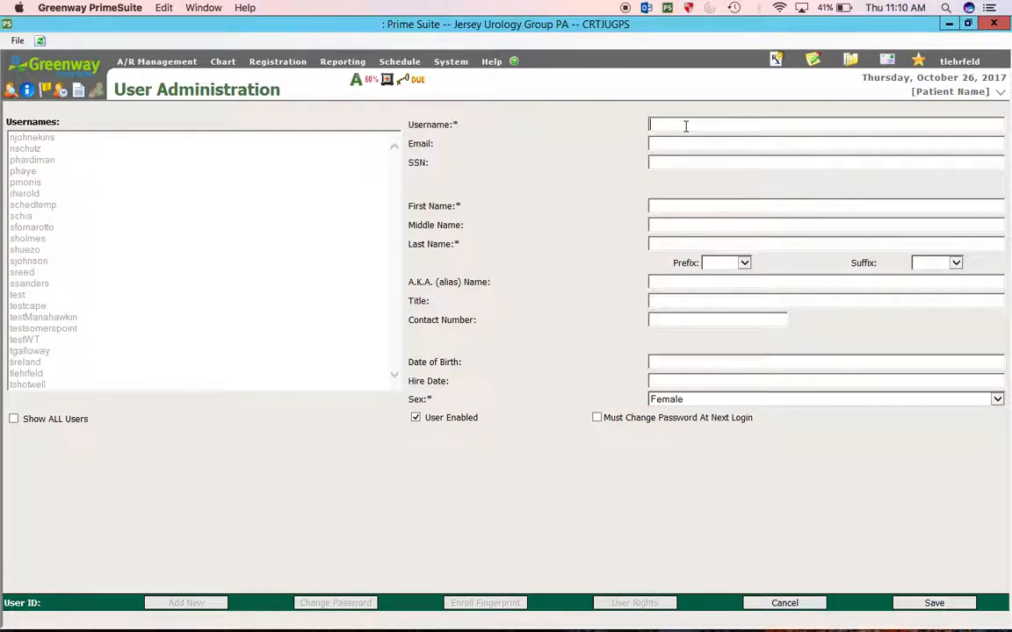
# - Enter the new user's username, first name and last name, then save the record
pyautogui.press('Tab')
pyautogui.write('La')
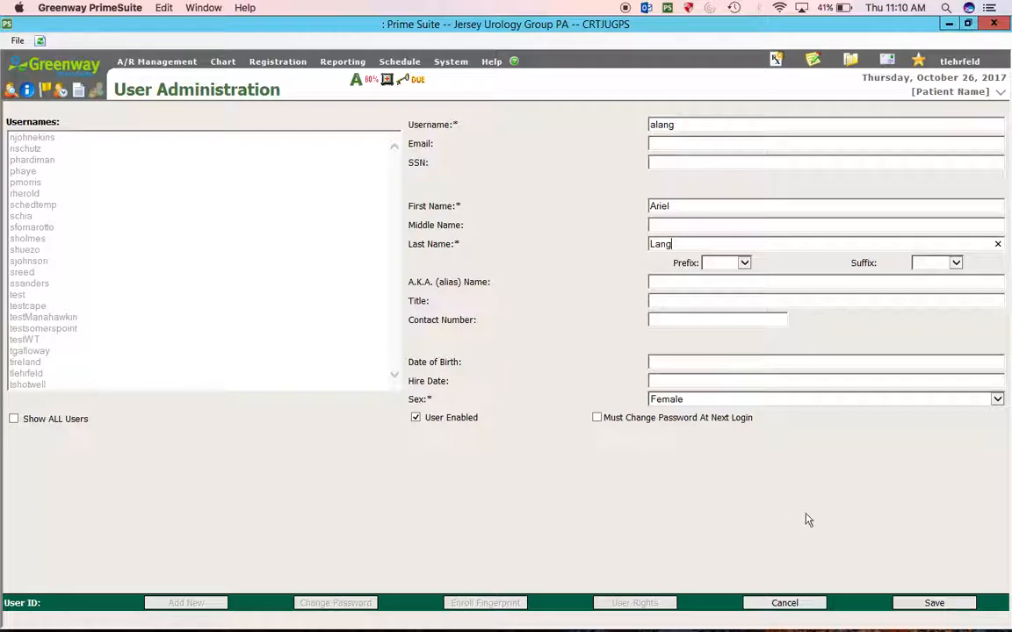
pyautogui.click(923, 605)
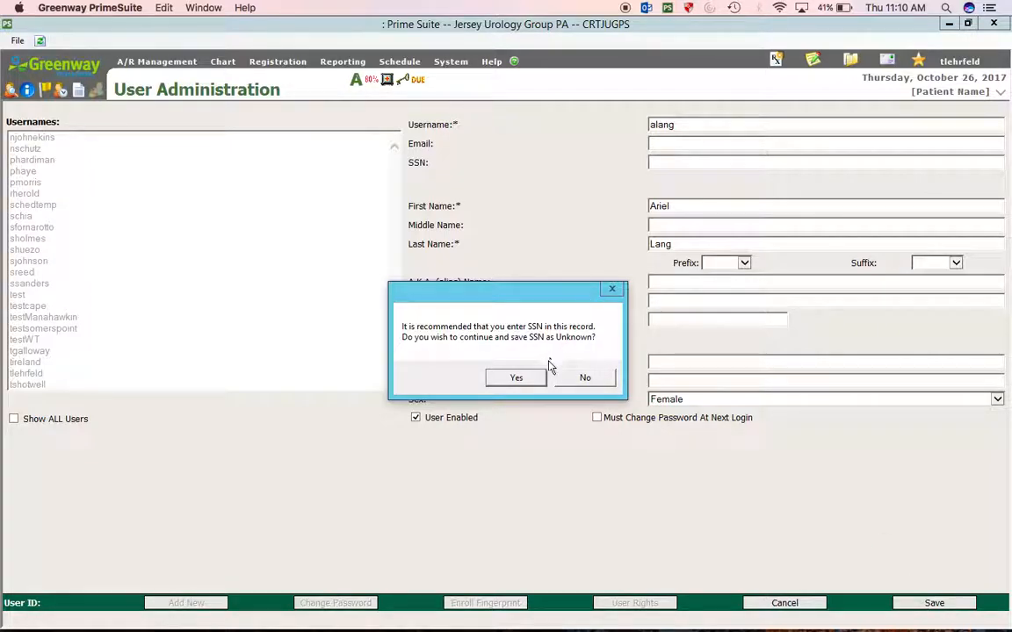
# - Save the user with SSN as Unknown and set and confirm their initial password
pyautogui.click(518, 379)
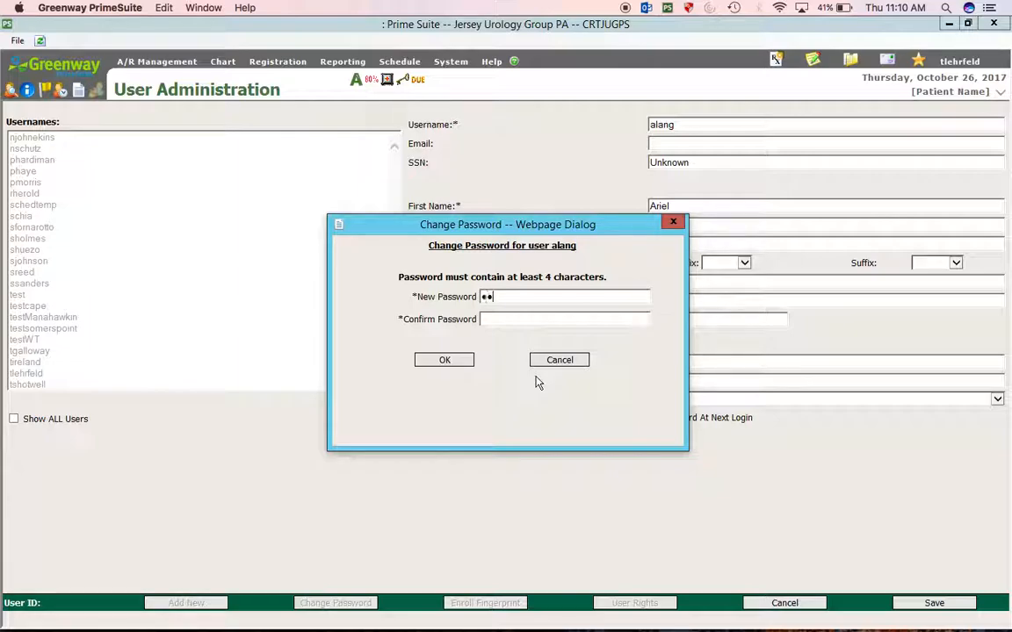
pyautogui.click(525, 319)
pyautogui.write('••••')
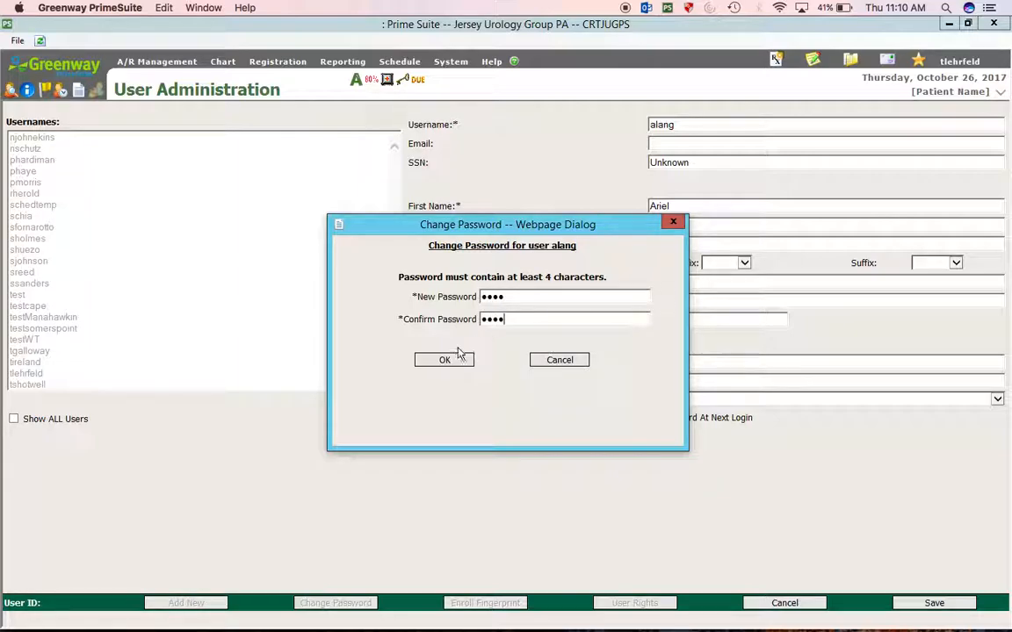
pyautogui.click(439, 362)
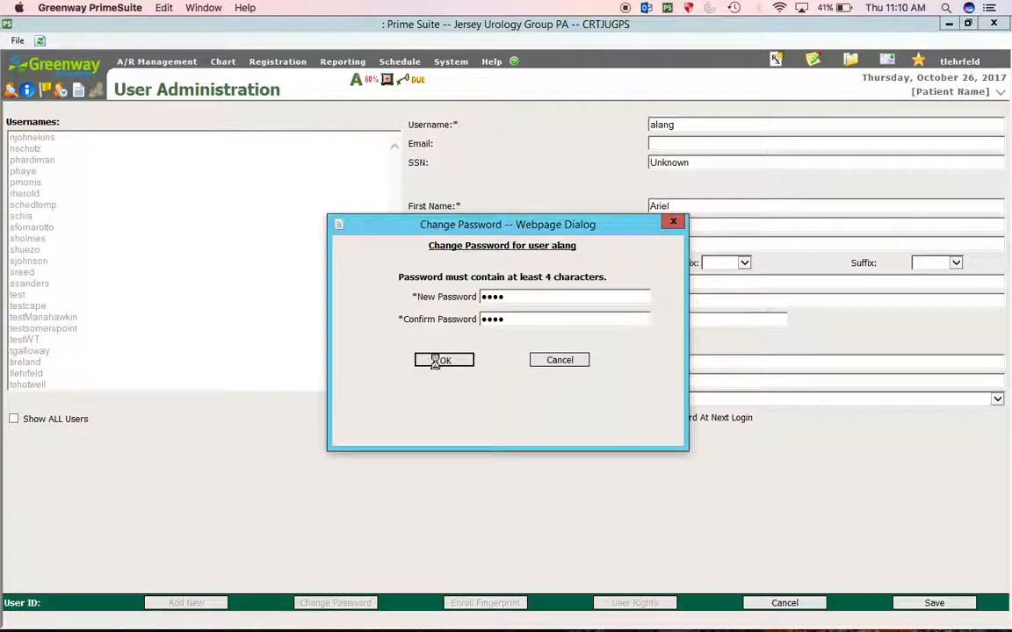
pyautogui.press('Return')
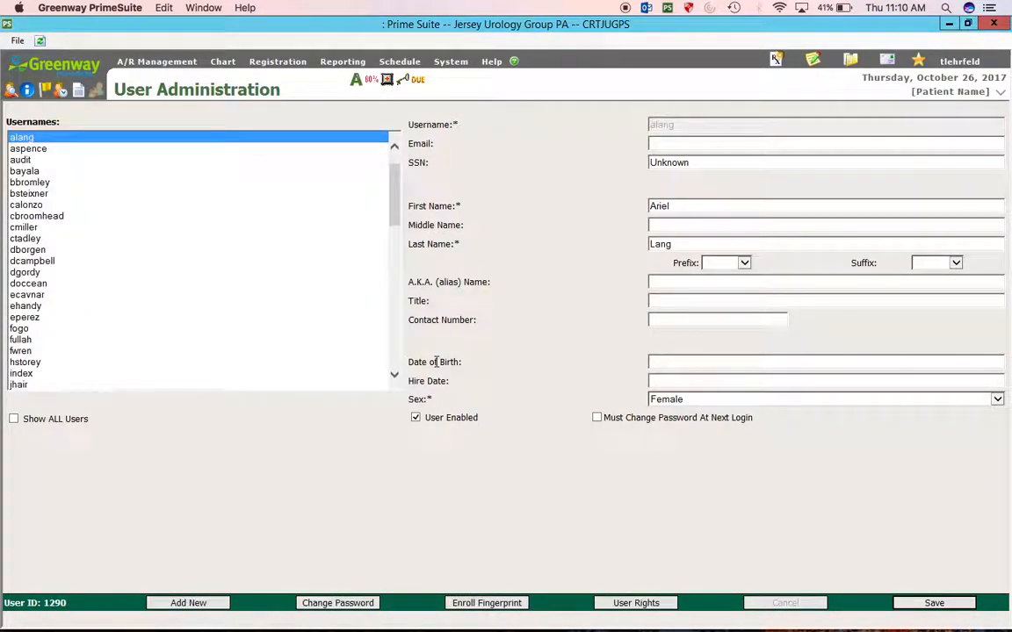
pyautogui.click(418, 63)
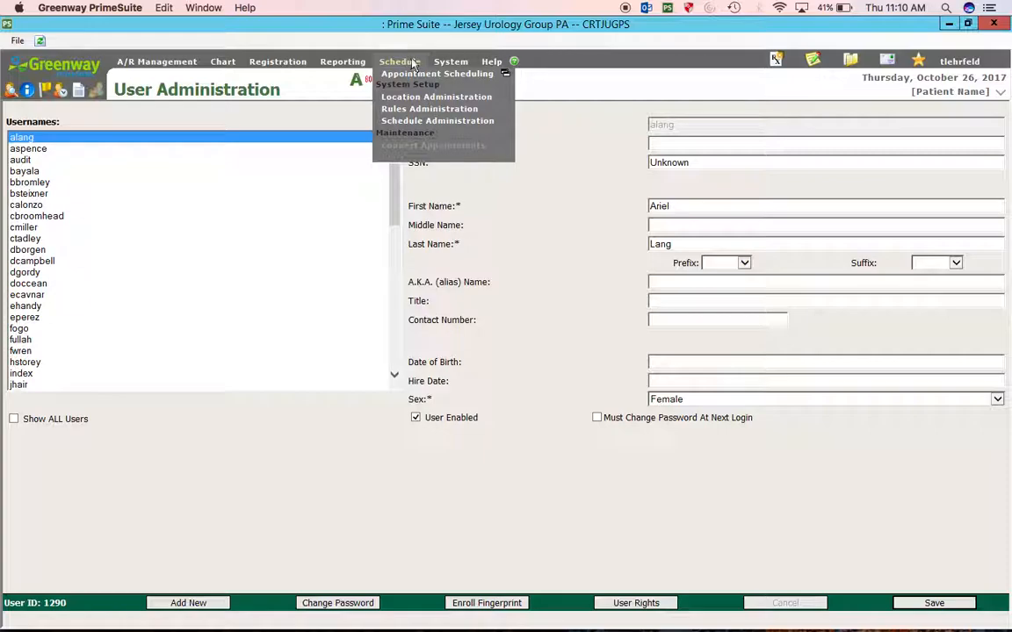
# - Add the new user to the 'scheduling' group in Group Administration and save the group
pyautogui.moveTo(448, 68)
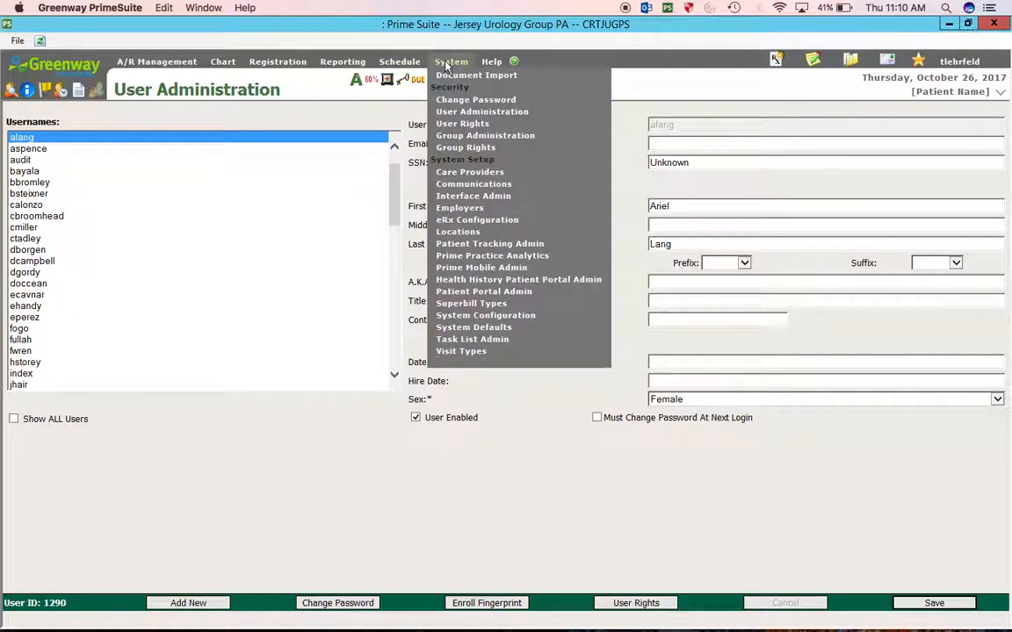
pyautogui.click(480, 137)
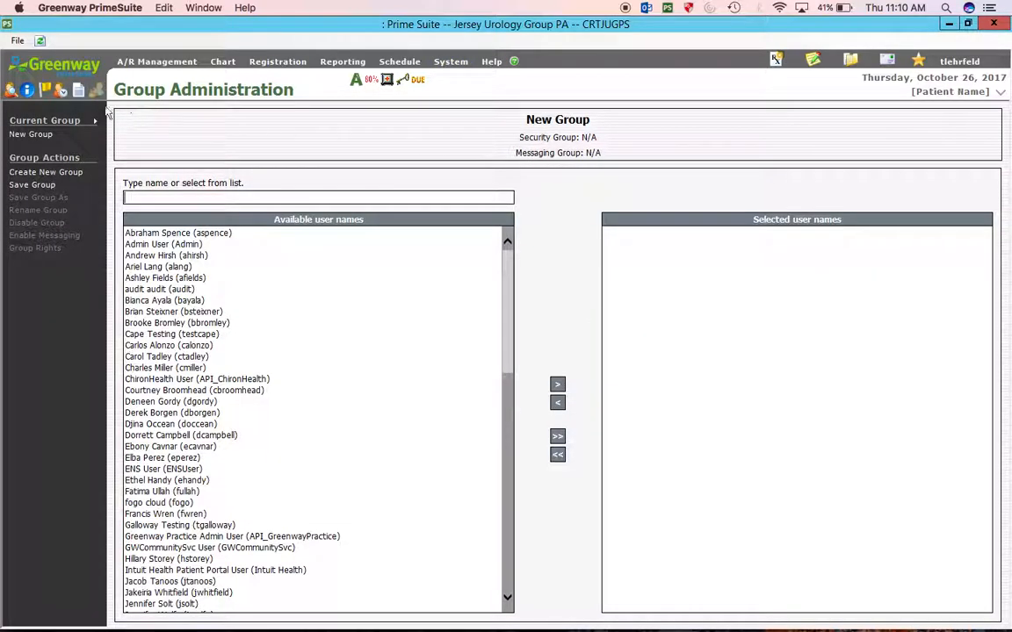
pyautogui.click(63, 123)
pyautogui.click(134, 326)
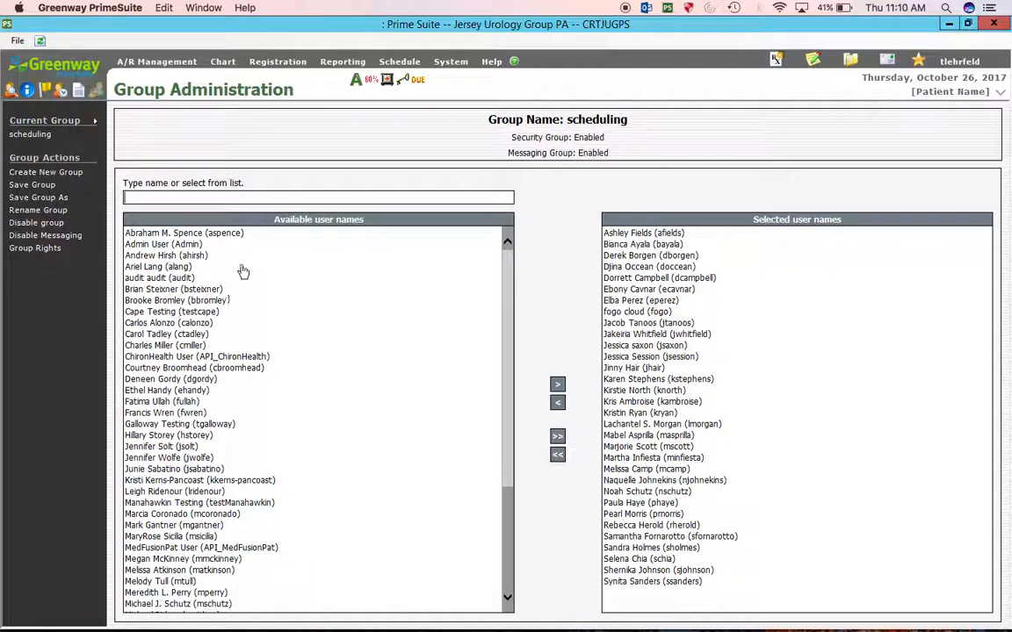
pyautogui.click(151, 268)
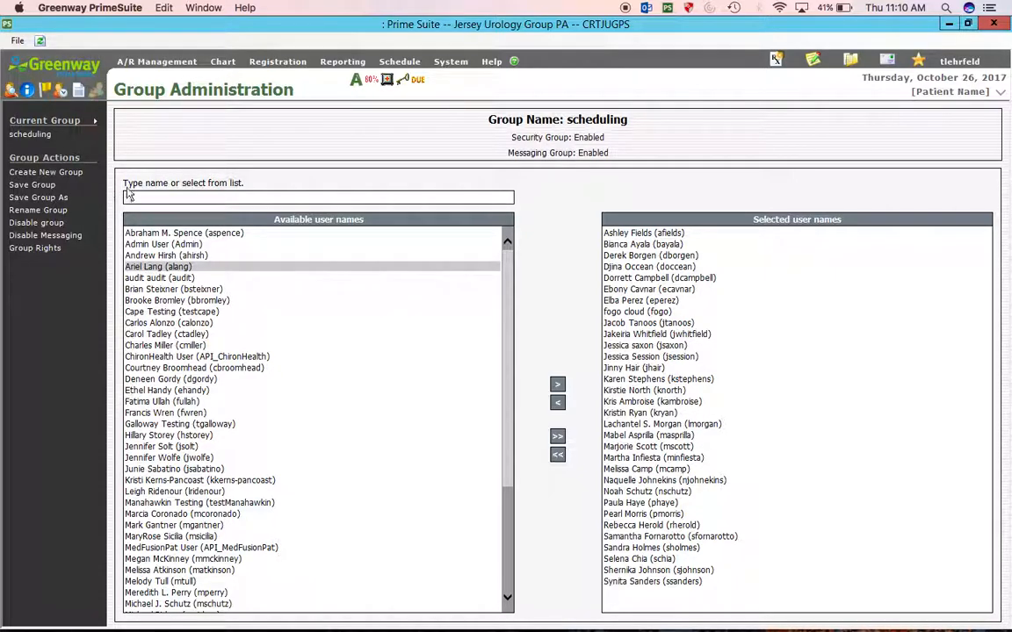
pyautogui.click(557, 385)
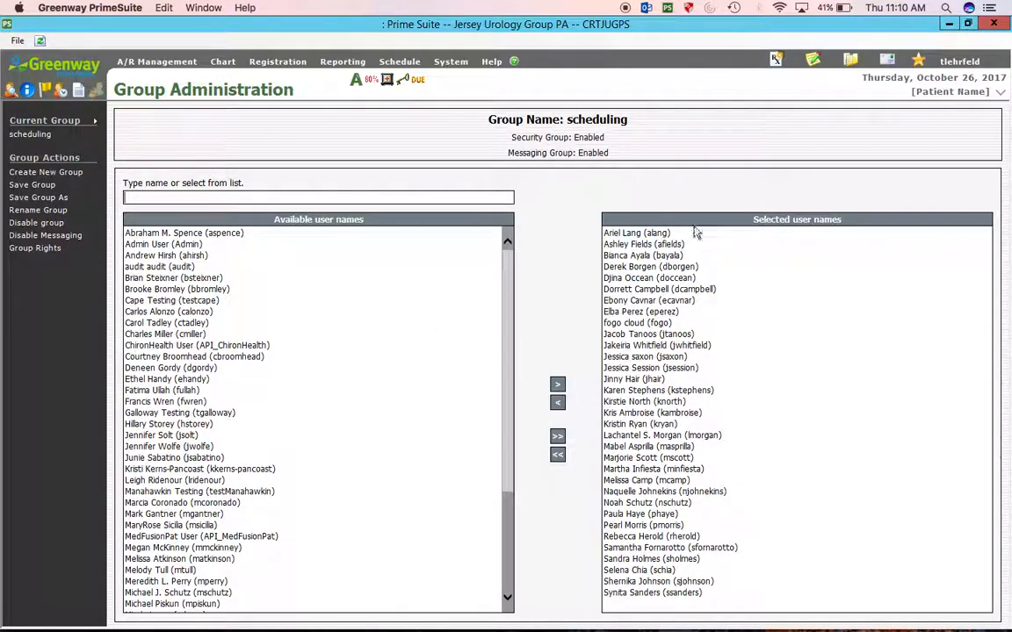
pyautogui.click(38, 185)
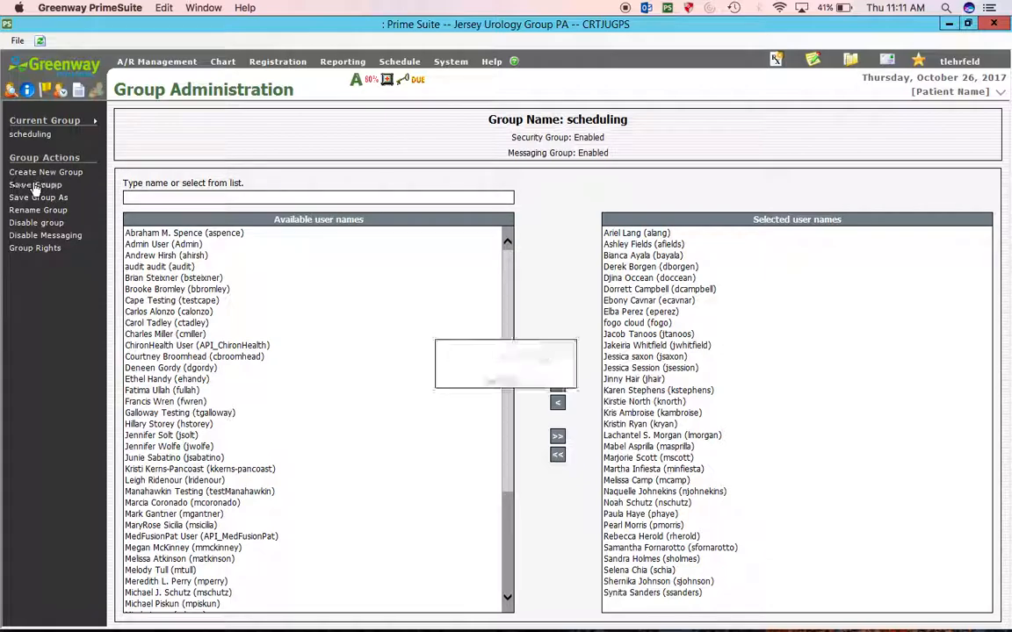
pyautogui.click(451, 62)
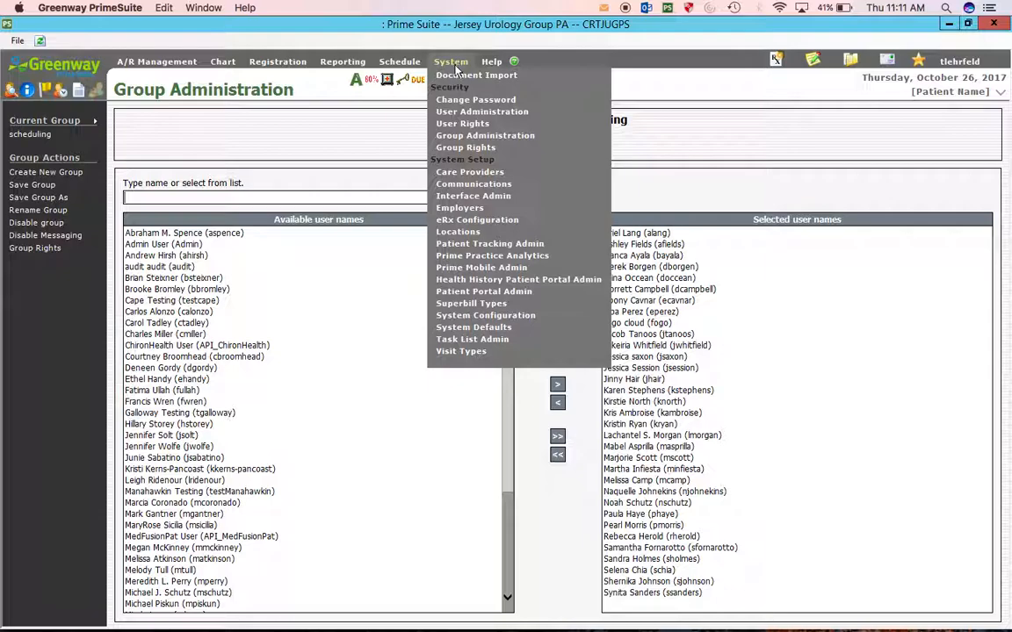
# - Grant every user View and Modify Schedule rights on all 23 locations and save
pyautogui.click(406, 65)
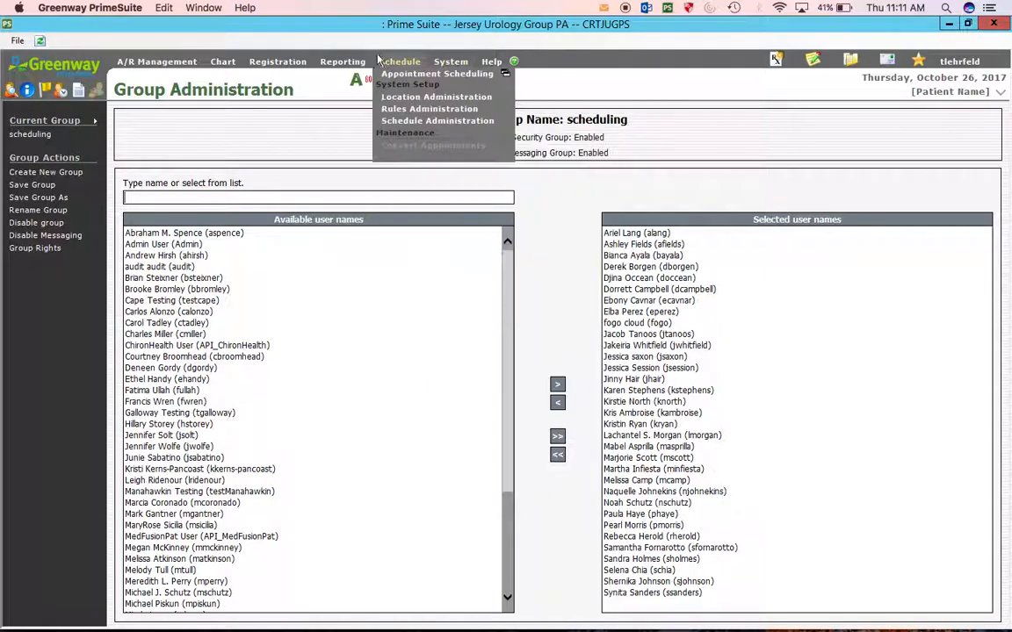
pyautogui.click(405, 119)
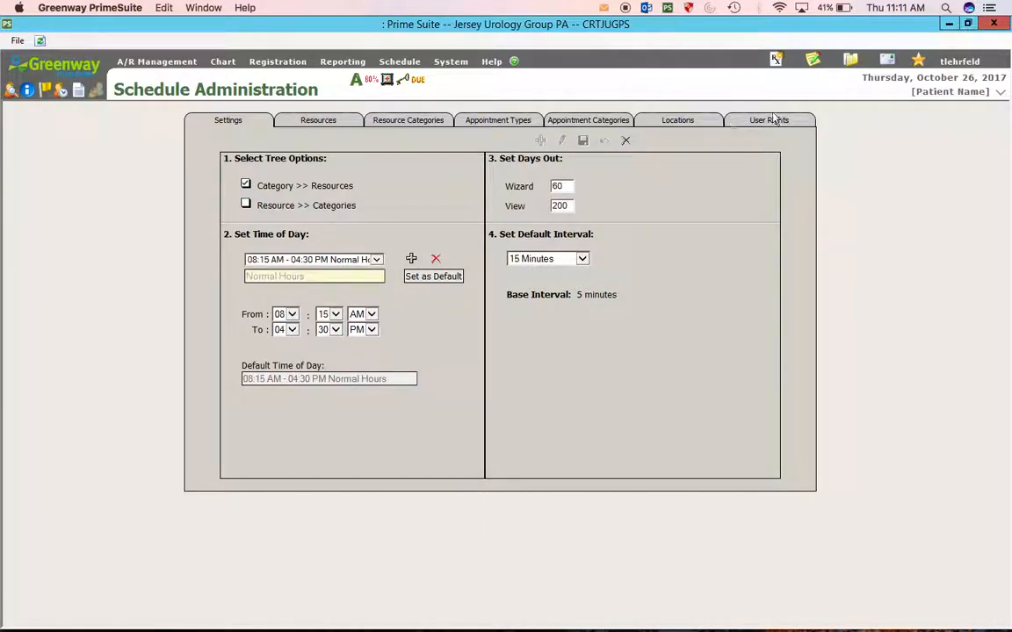
pyautogui.click(768, 123)
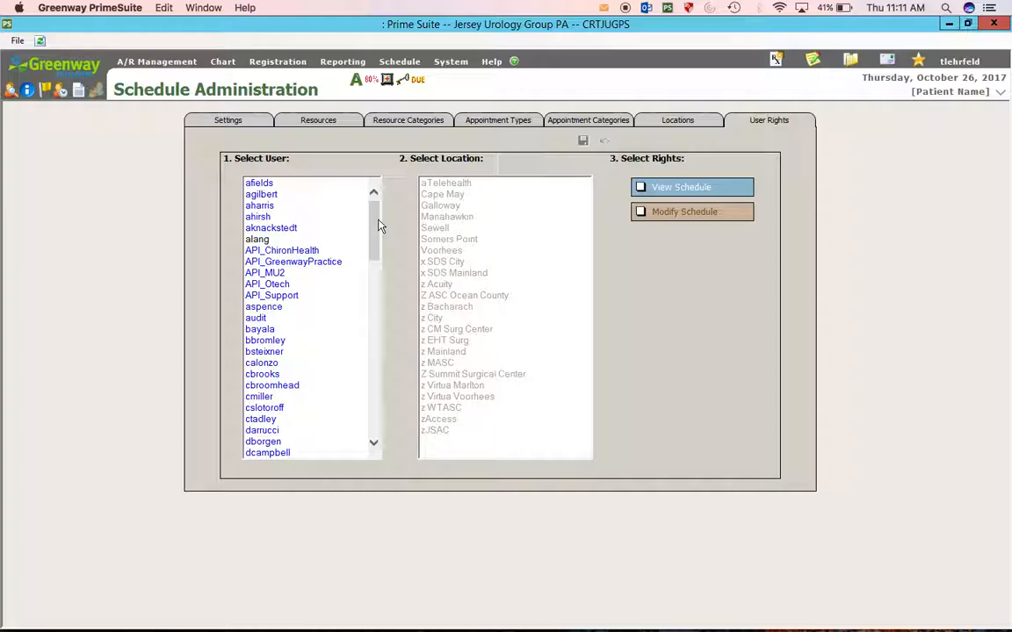
pyautogui.moveTo(291, 187); pyautogui.dragTo(311, 627)
pyautogui.moveTo(445, 435); pyautogui.dragTo(448, 144)
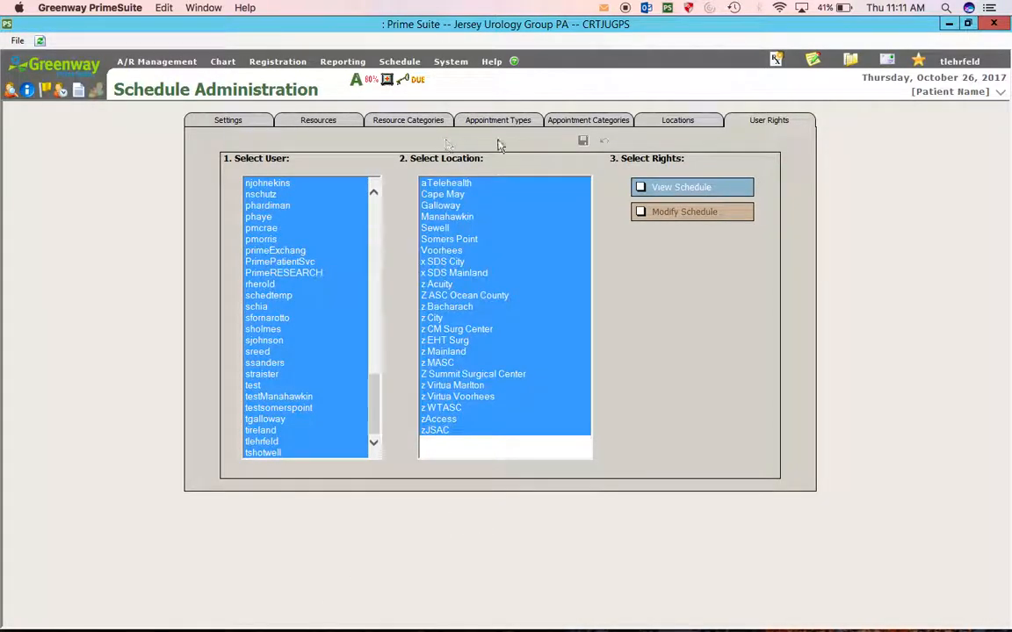
pyautogui.click(641, 188)
pyautogui.click(641, 212)
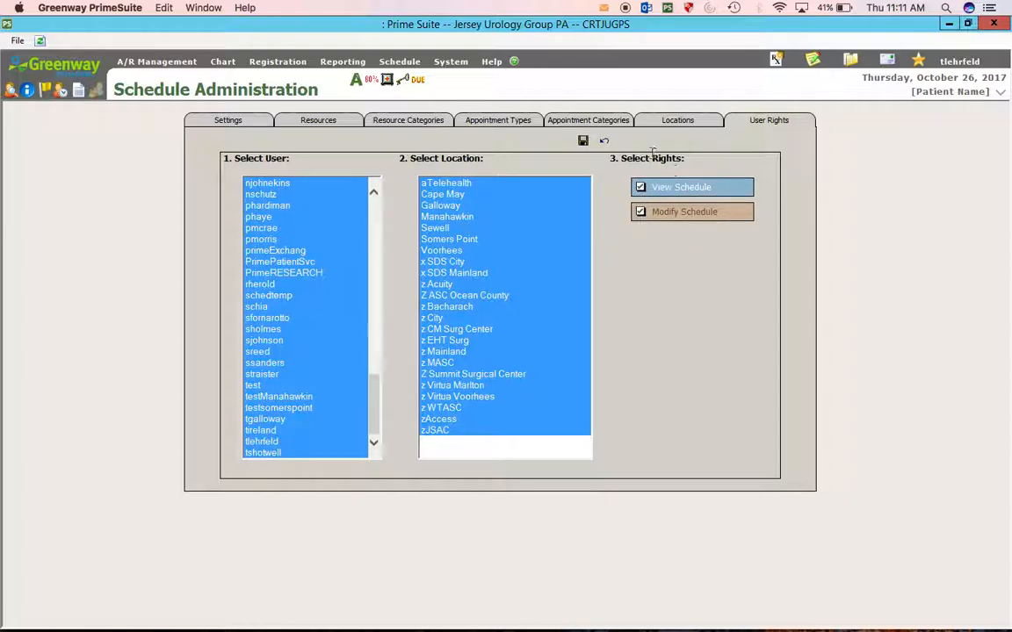
pyautogui.click(583, 143)
# - Check individual users' schedule rights on specific locations
pyautogui.click(260, 228)
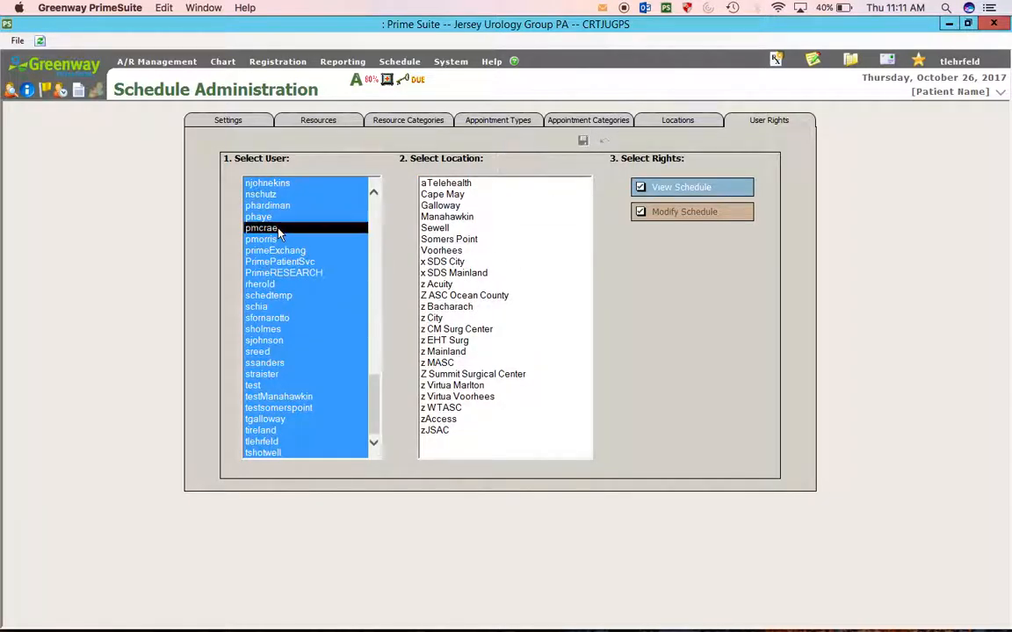
pyautogui.click(465, 262)
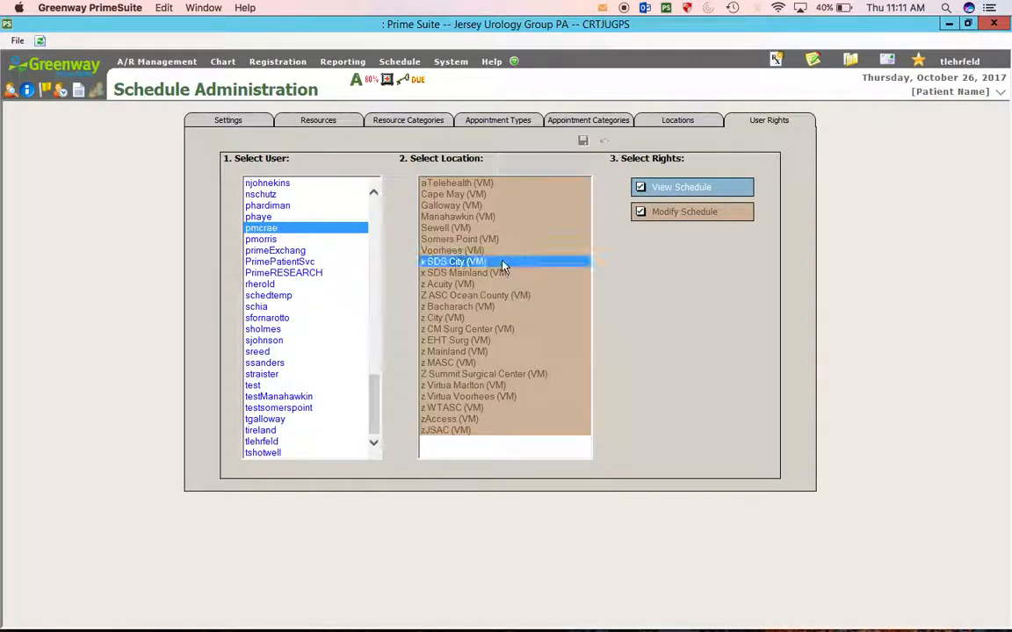
pyautogui.click(321, 207)
pyautogui.moveTo(376, 393); pyautogui.dragTo(374, 195)
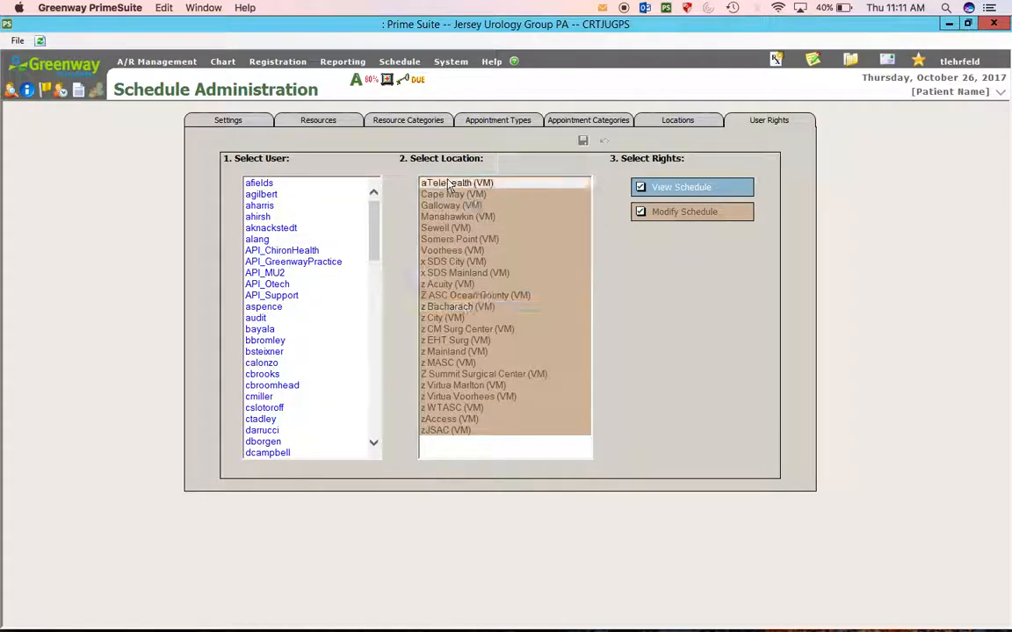
pyautogui.click(451, 61)
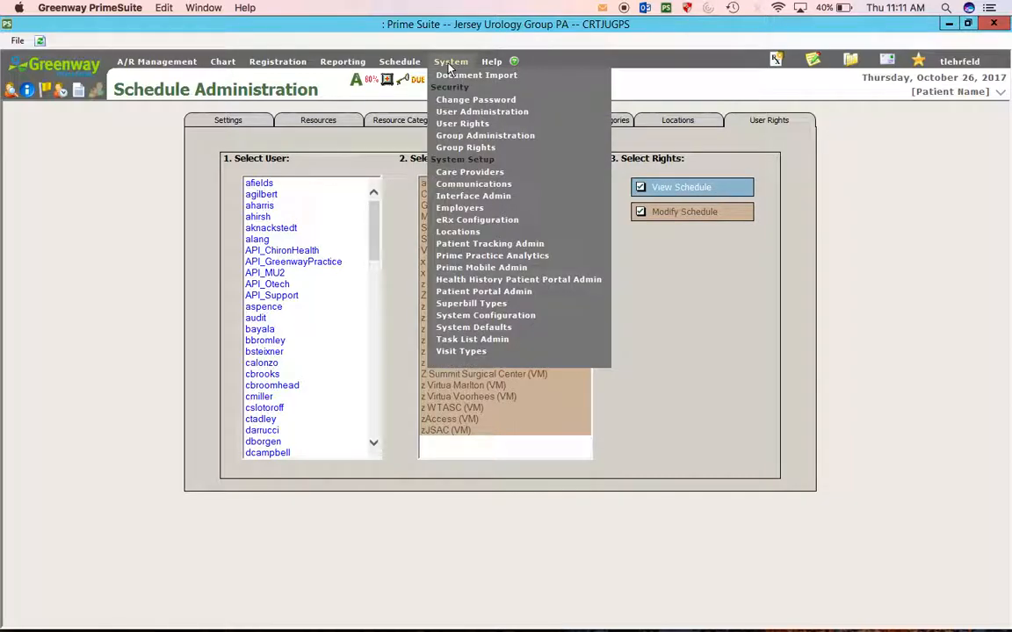
# - Create a Care Providers record with the user's name, Credentials C and provider type Other
pyautogui.click(456, 180)
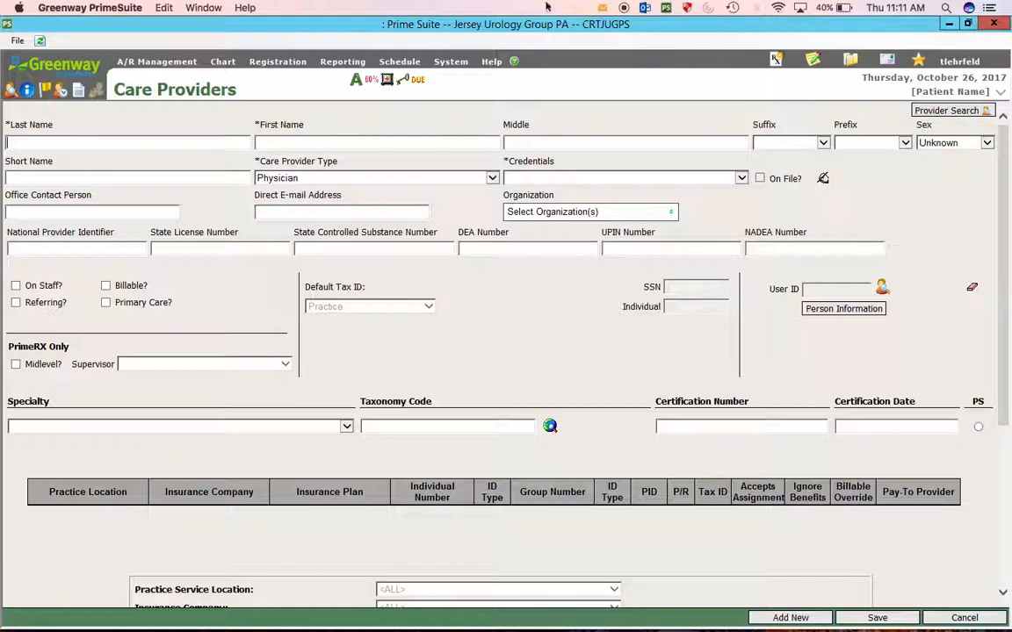
pyautogui.click(451, 62)
pyautogui.write('ang')
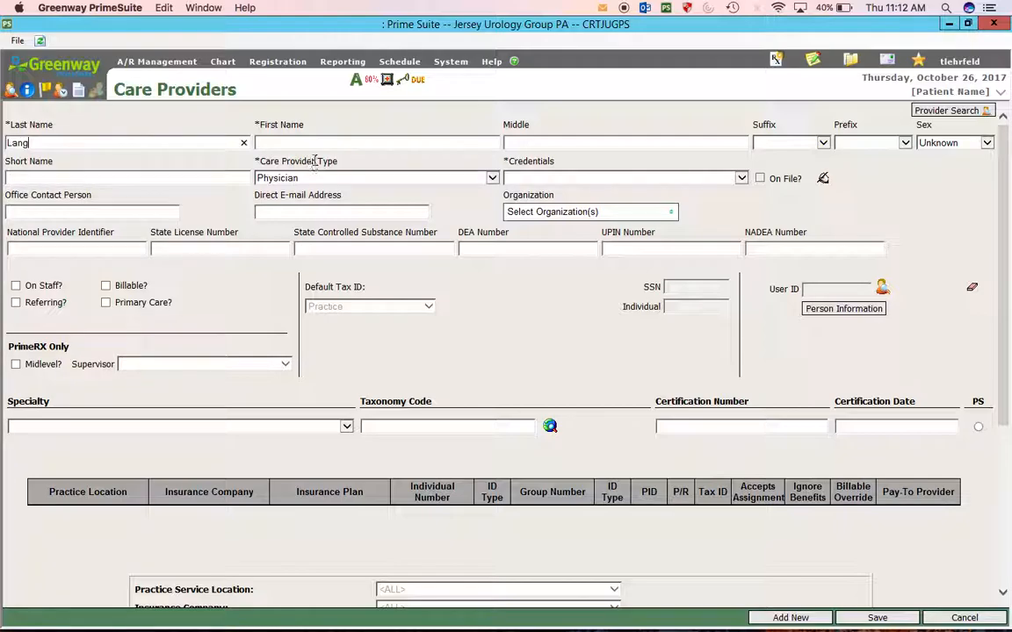
pyautogui.write('Ariel')
pyautogui.click(560, 180)
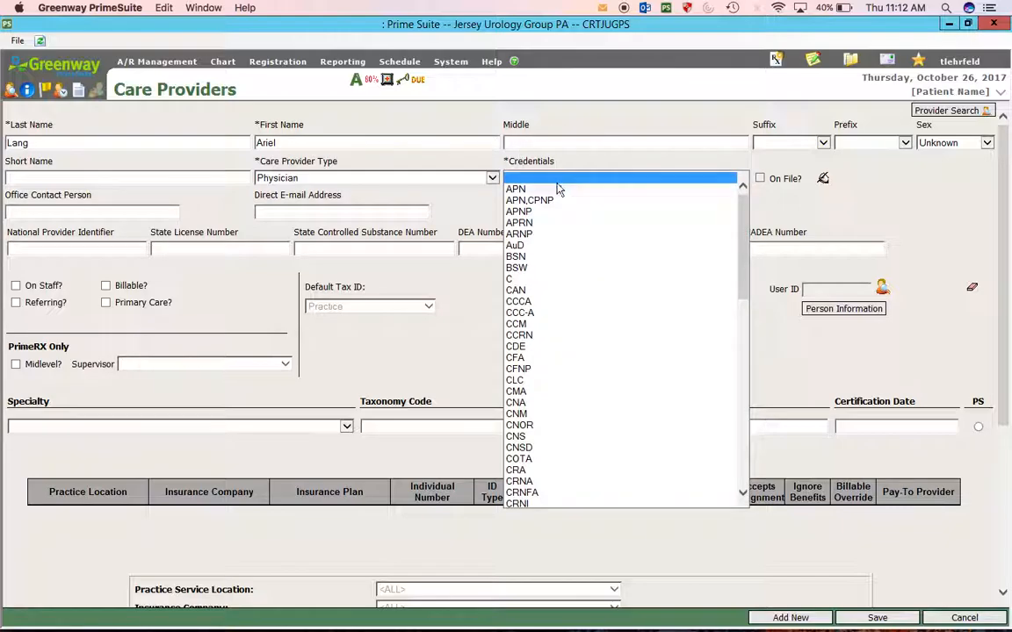
pyautogui.click(517, 283)
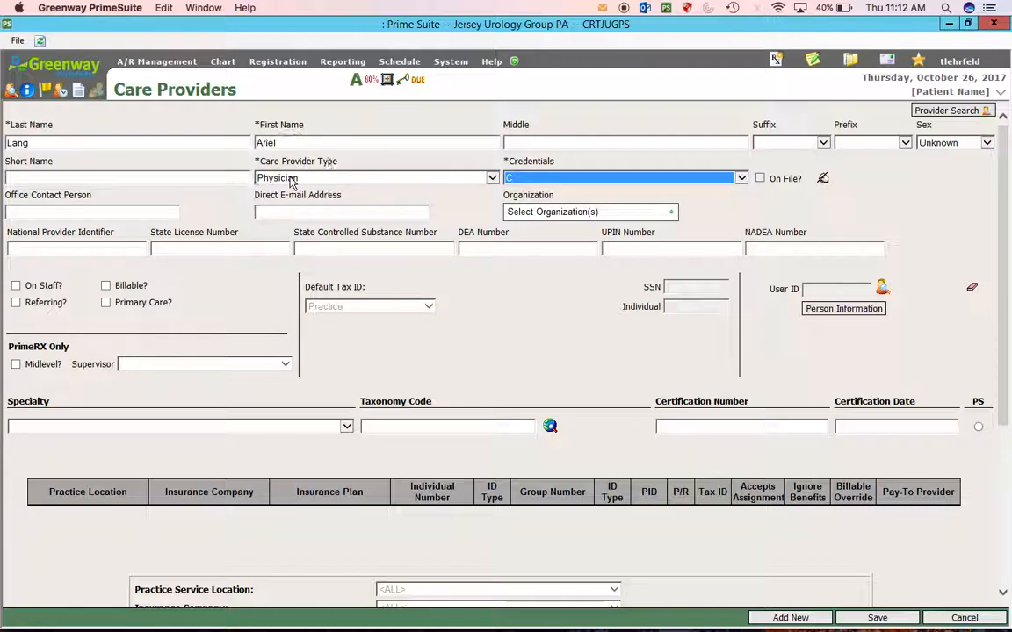
pyautogui.click(290, 179)
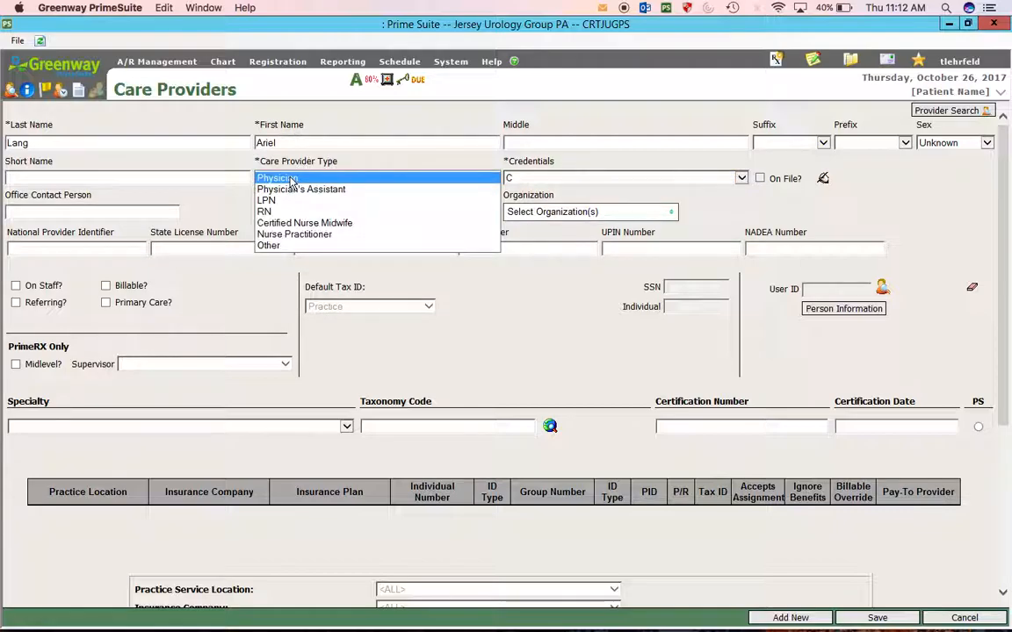
pyautogui.click(269, 246)
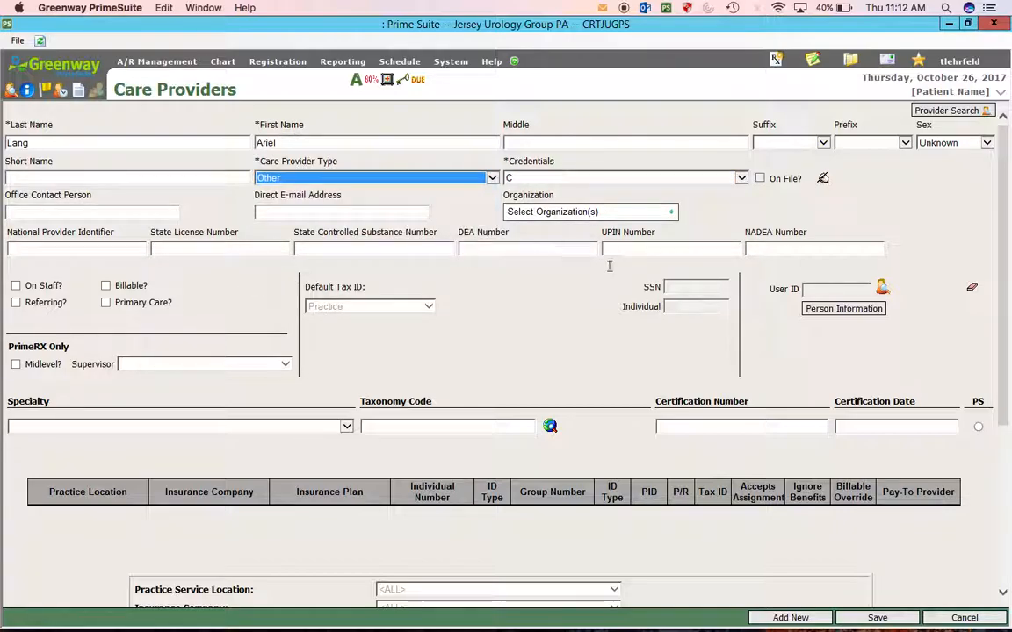
pyautogui.click(881, 288)
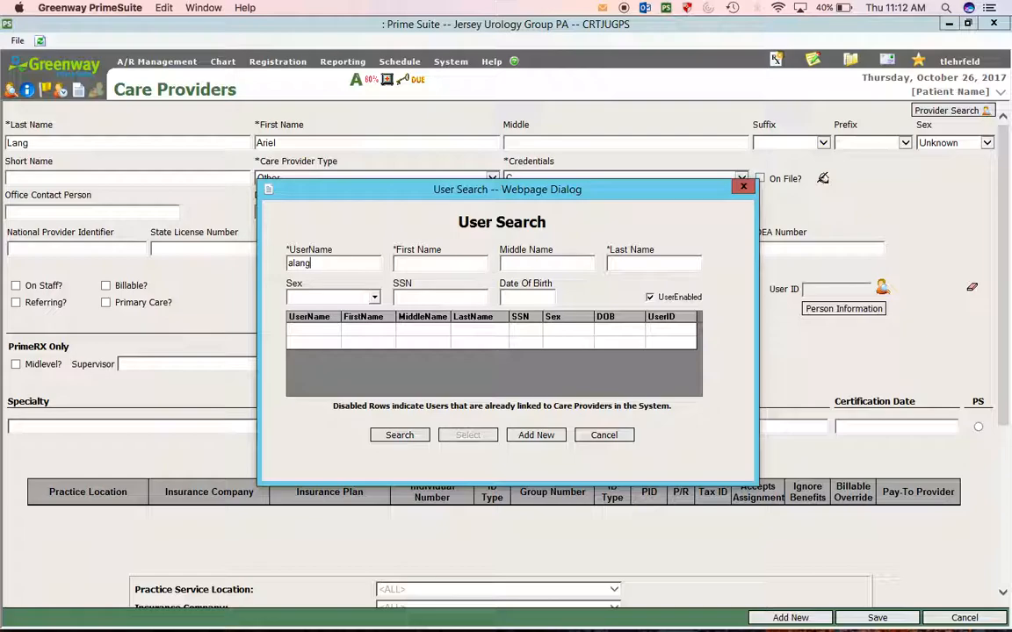
# - Find the new user's account, link it as the provider's User ID, and save the record
pyautogui.click(400, 439)
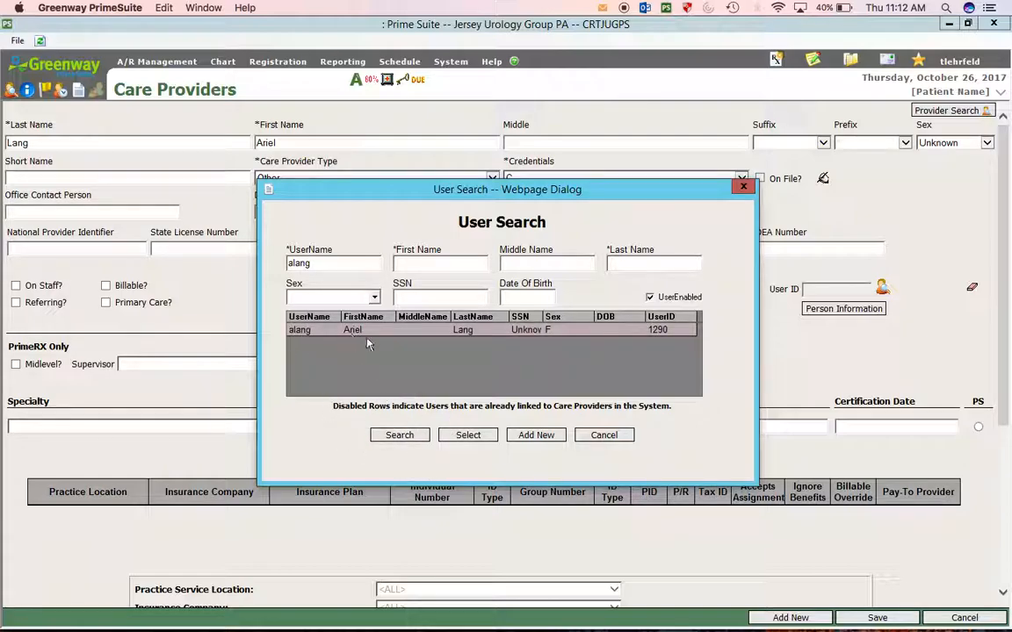
pyautogui.click(479, 437)
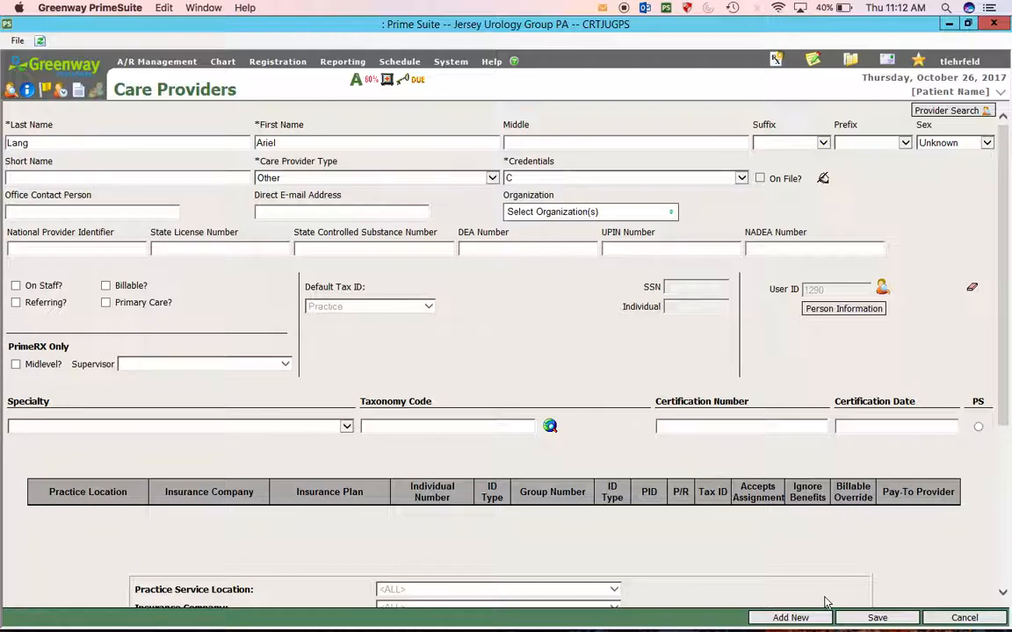
pyautogui.click(861, 619)
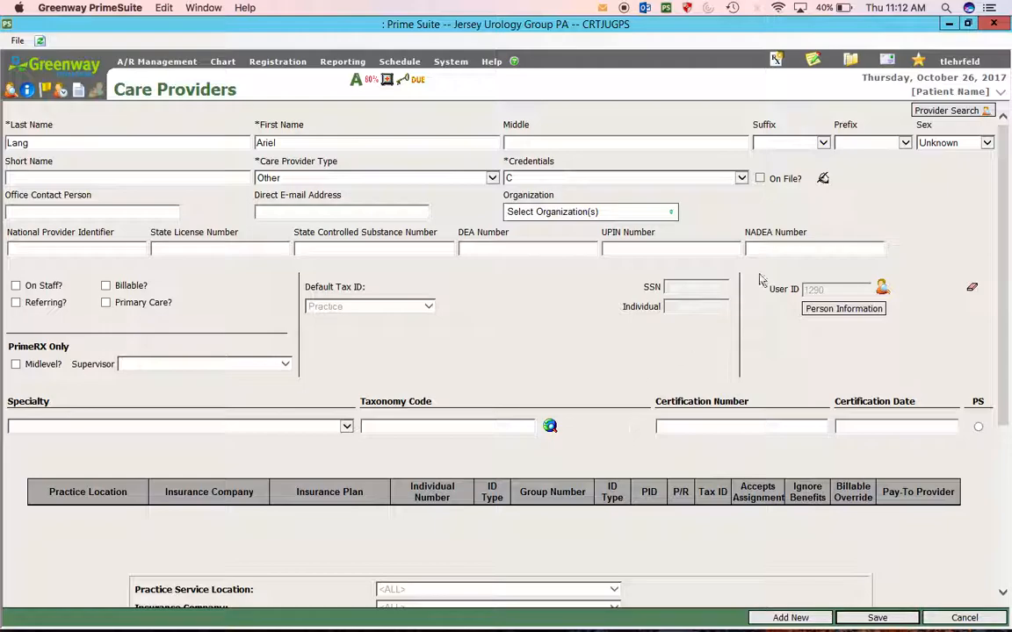
# - Log out and sign back in with the new user's username and password
pyautogui.click(959, 64)
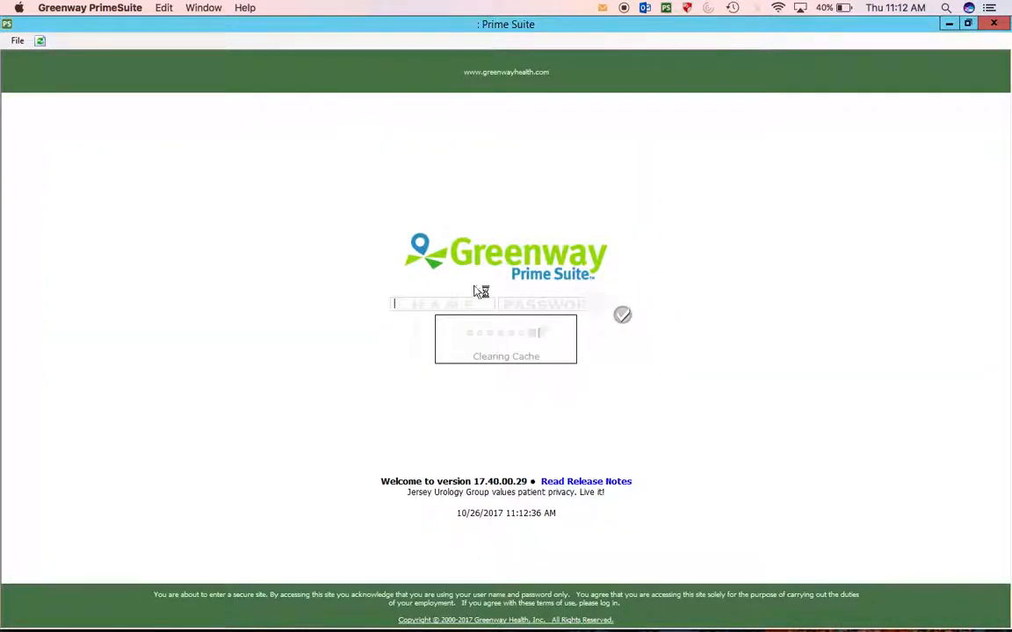
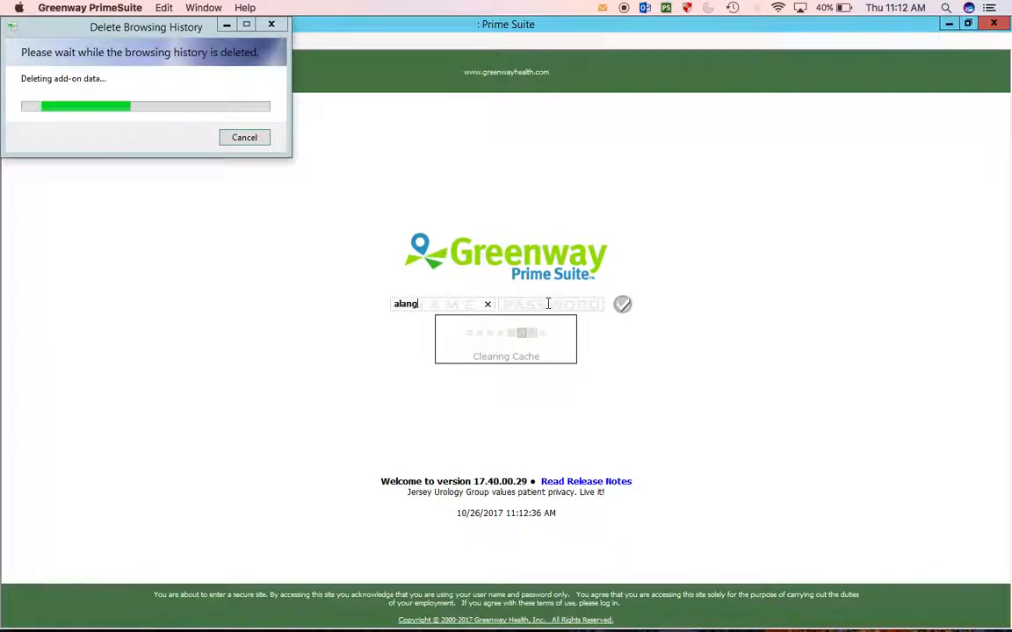
pyautogui.press('Tab')
pyautogui.write('•••')
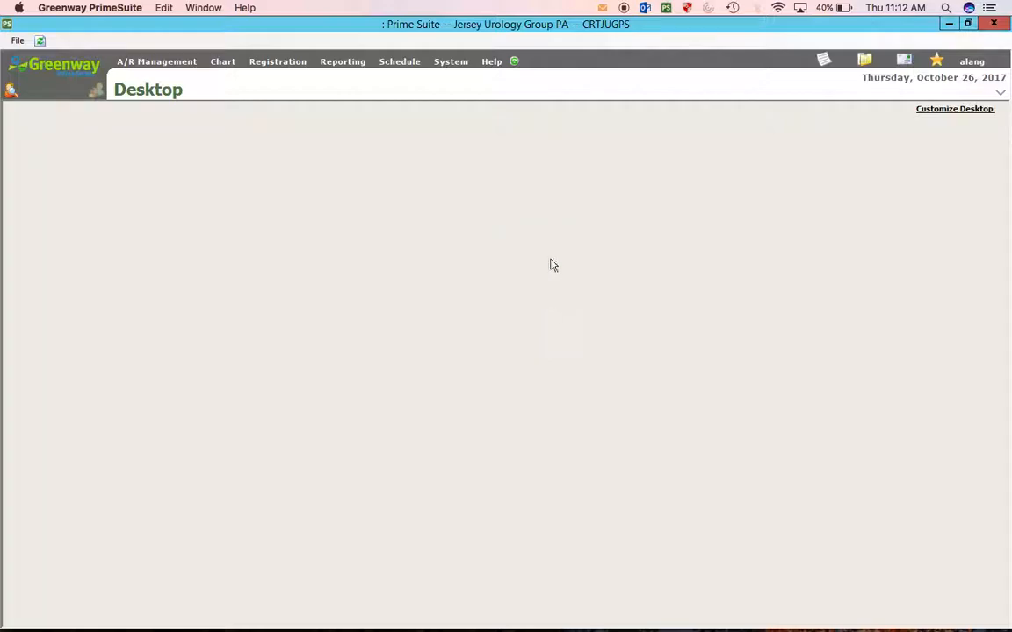
# - Enable Use Clinician Desktop and save, then reopen Customize Desktop to confirm and save again
pyautogui.click(953, 109)
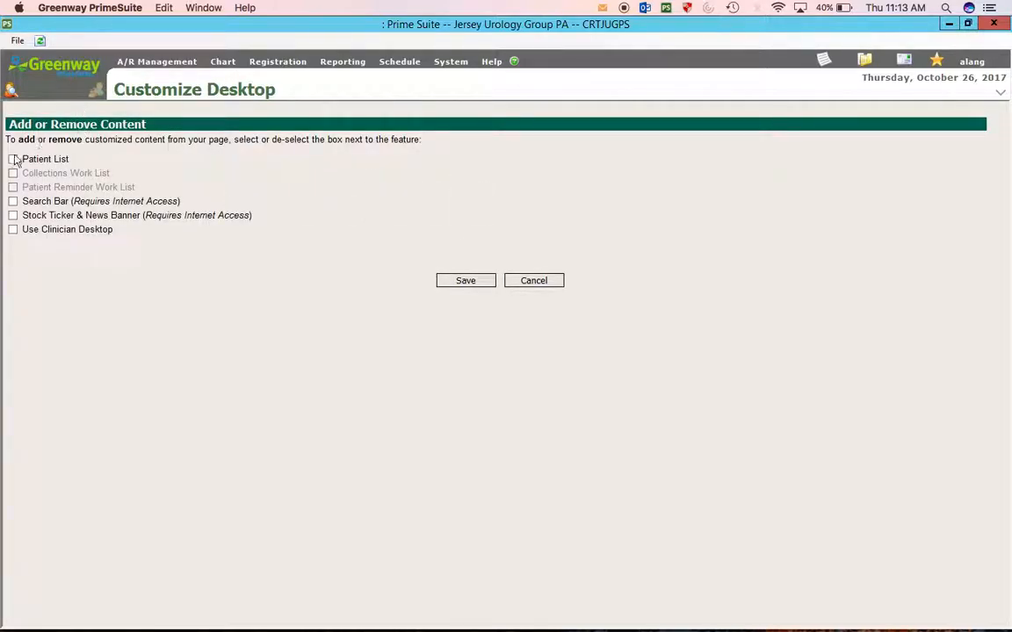
pyautogui.click(13, 232)
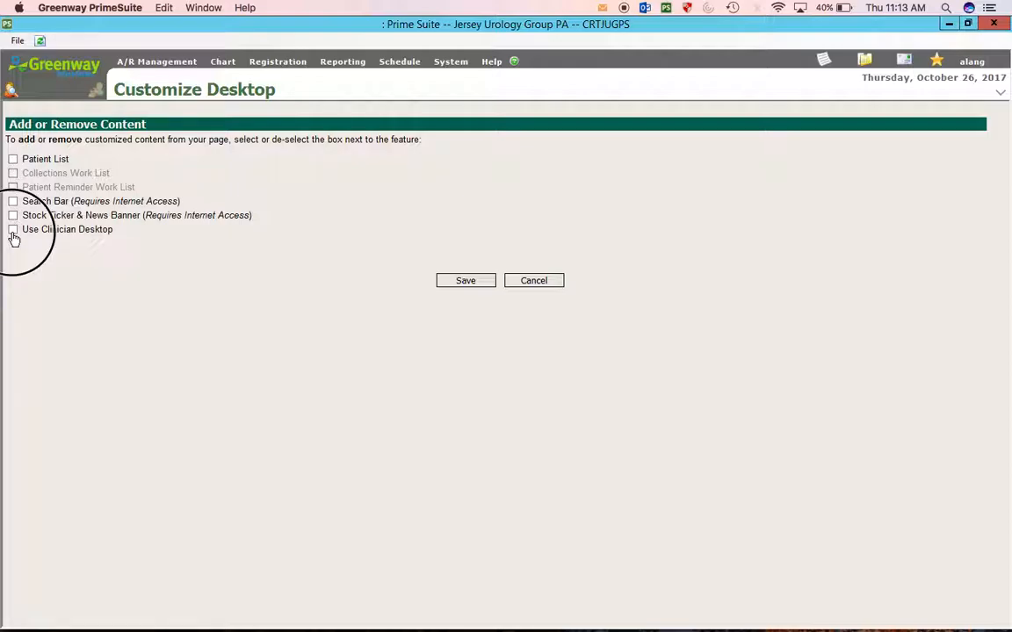
pyautogui.click(484, 383)
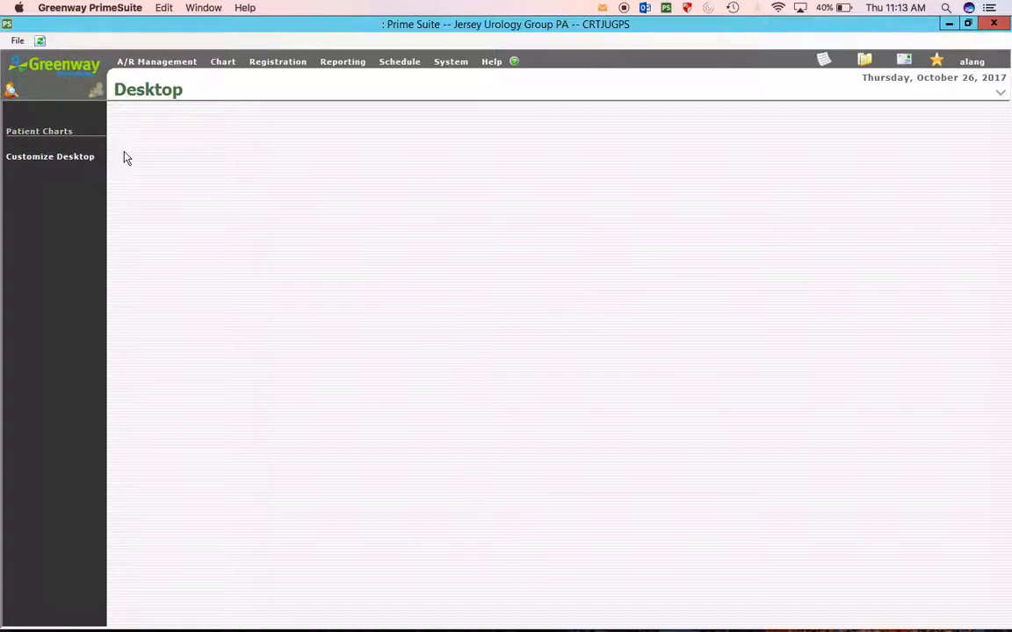
pyautogui.click(37, 157)
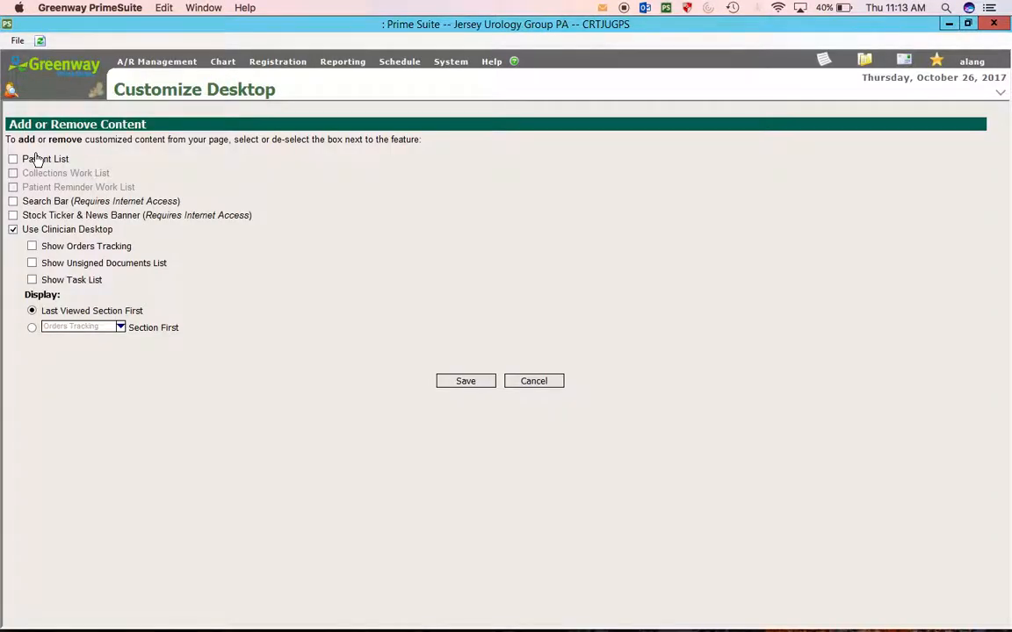
pyautogui.click(465, 382)
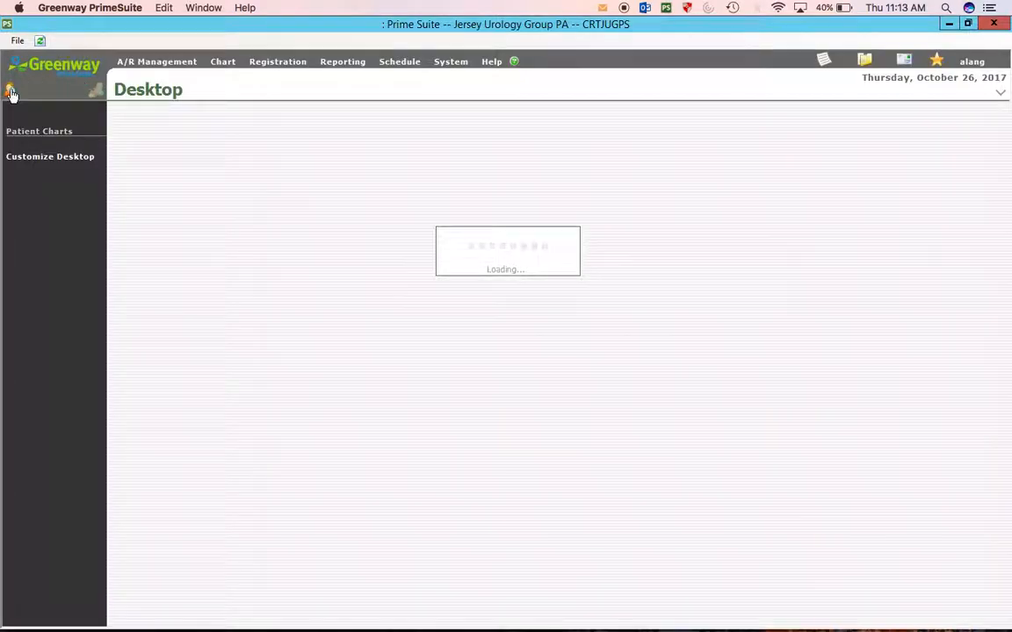
# - Search for last name 'test', open the first matching patient, and show Patient Info
pyautogui.click(12, 91)
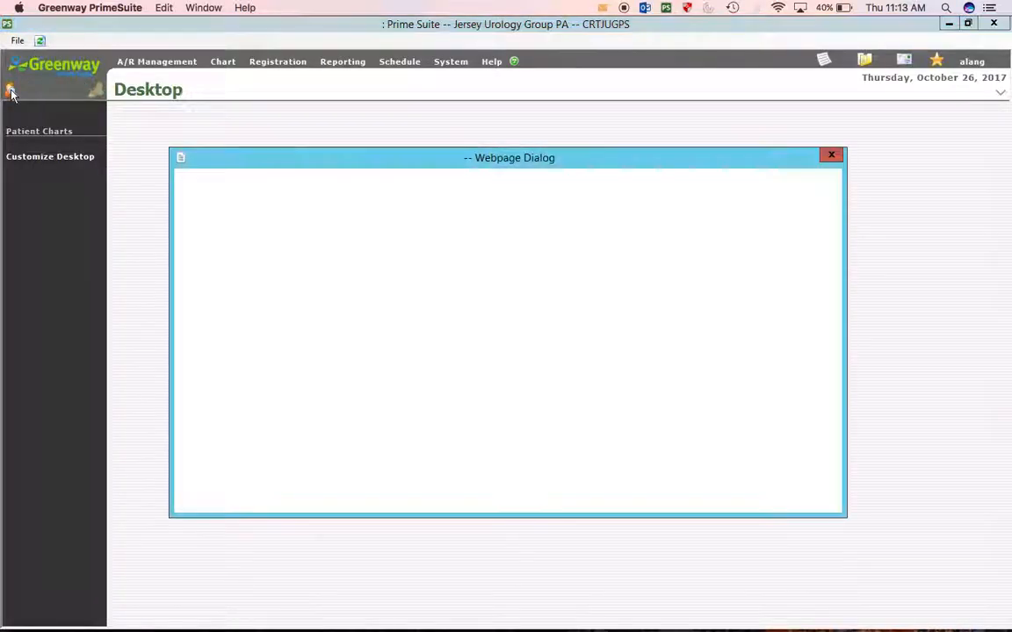
pyautogui.write('test')
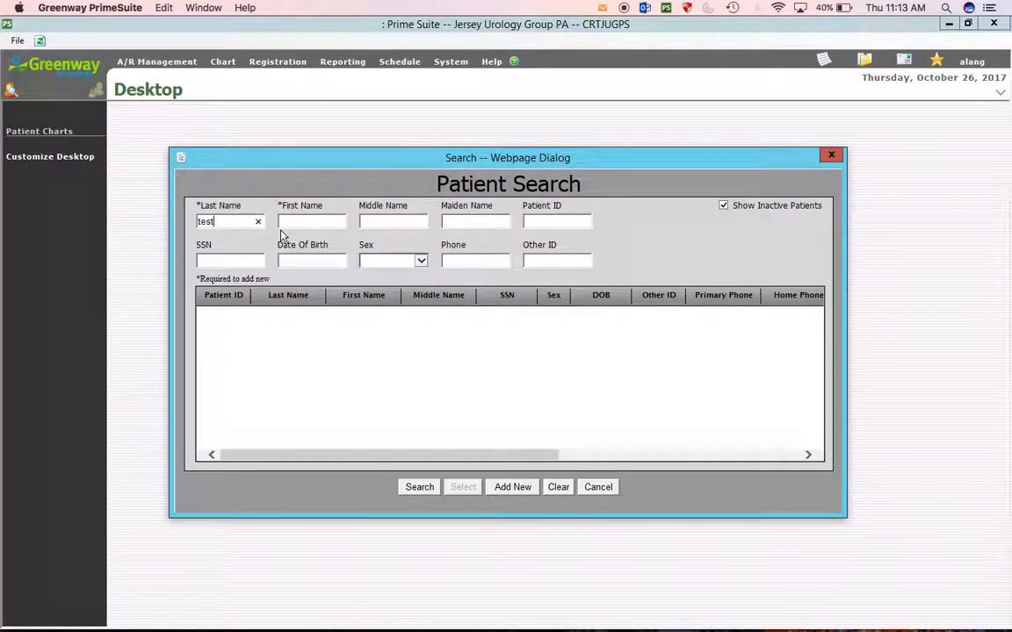
pyautogui.press('Return')
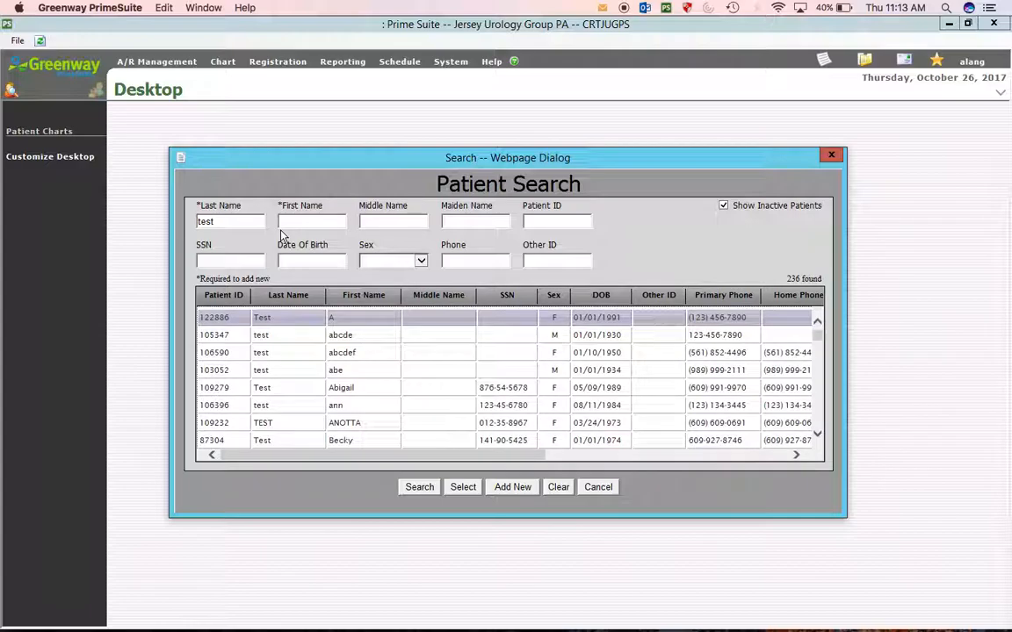
pyautogui.press('Return')
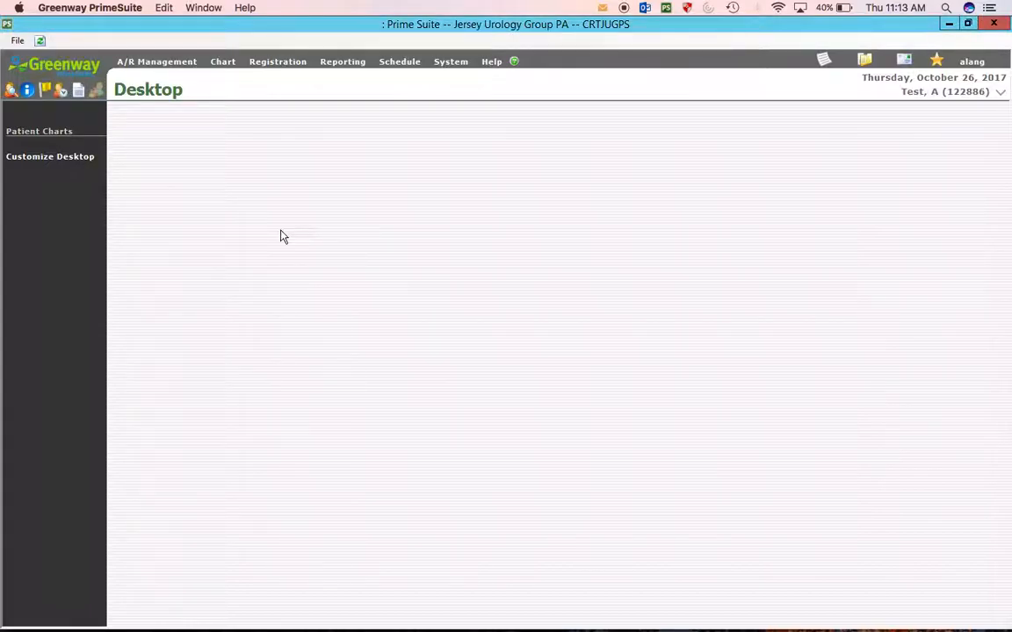
pyautogui.click(29, 92)
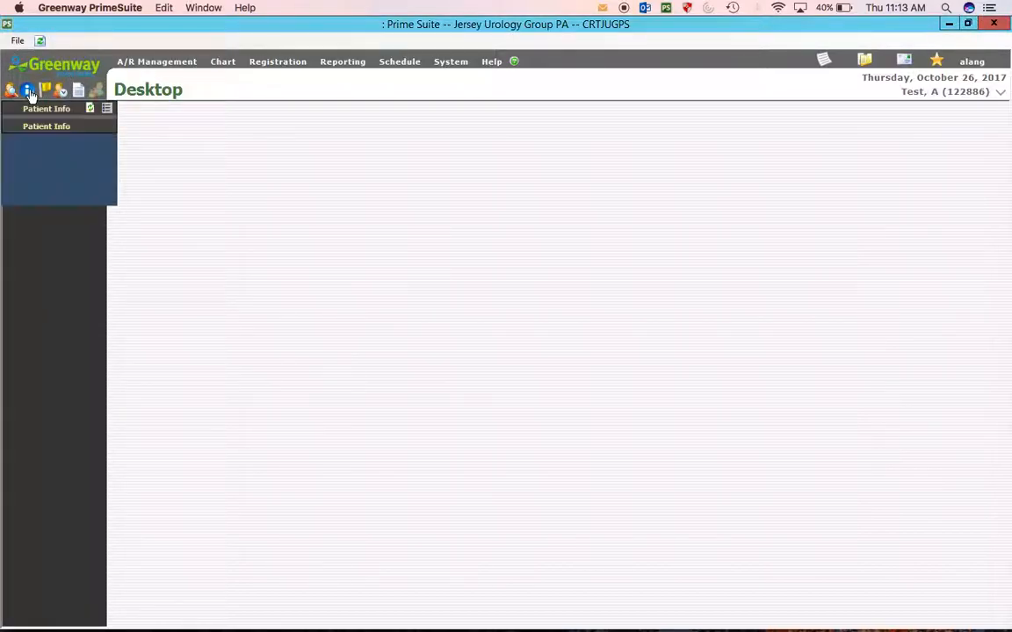
# - Show the patient's picture, name, ID, age, DOB, sex, phones, address and balance in Patient Info
pyautogui.click(107, 111)
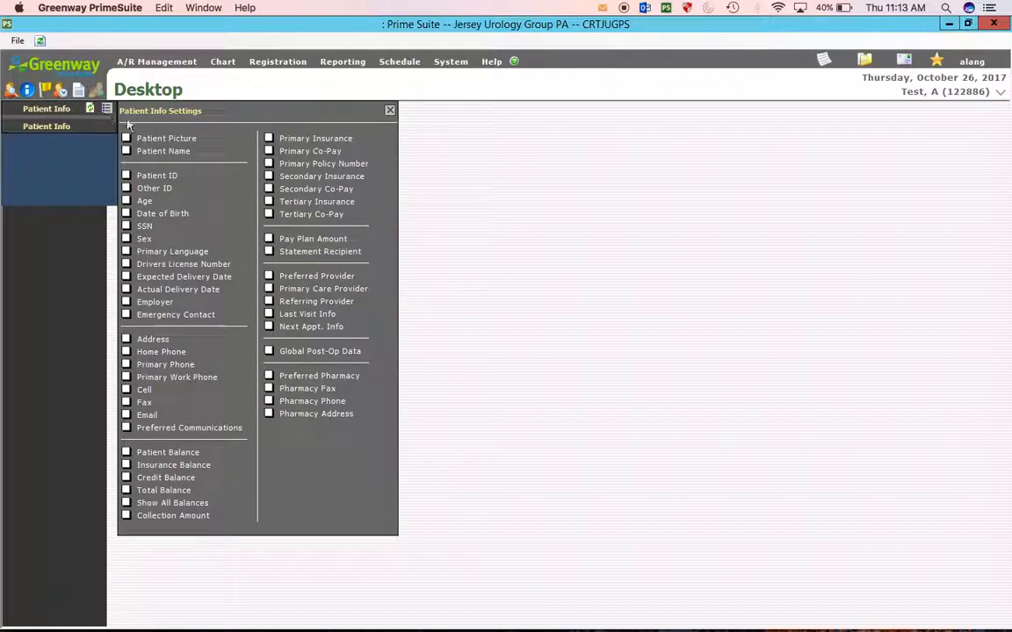
pyautogui.click(128, 139)
pyautogui.click(126, 151)
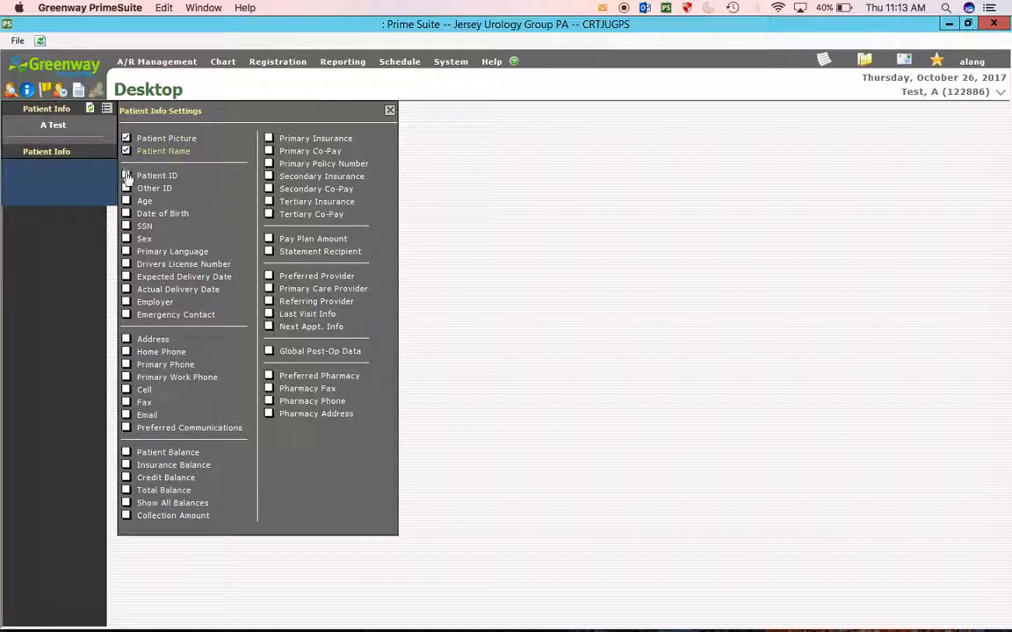
pyautogui.click(126, 176)
pyautogui.click(127, 201)
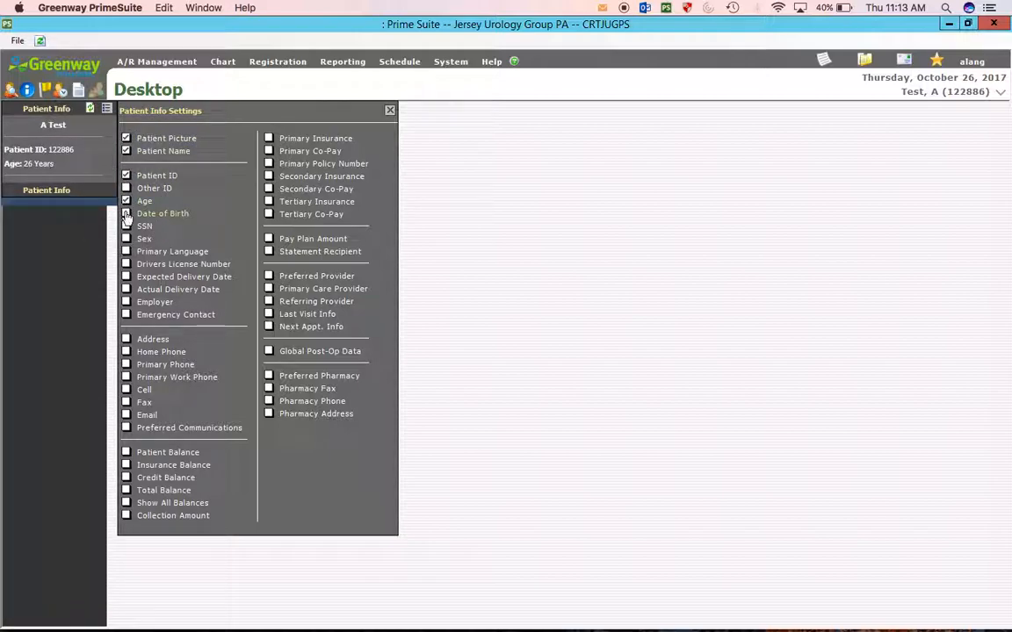
pyautogui.click(126, 214)
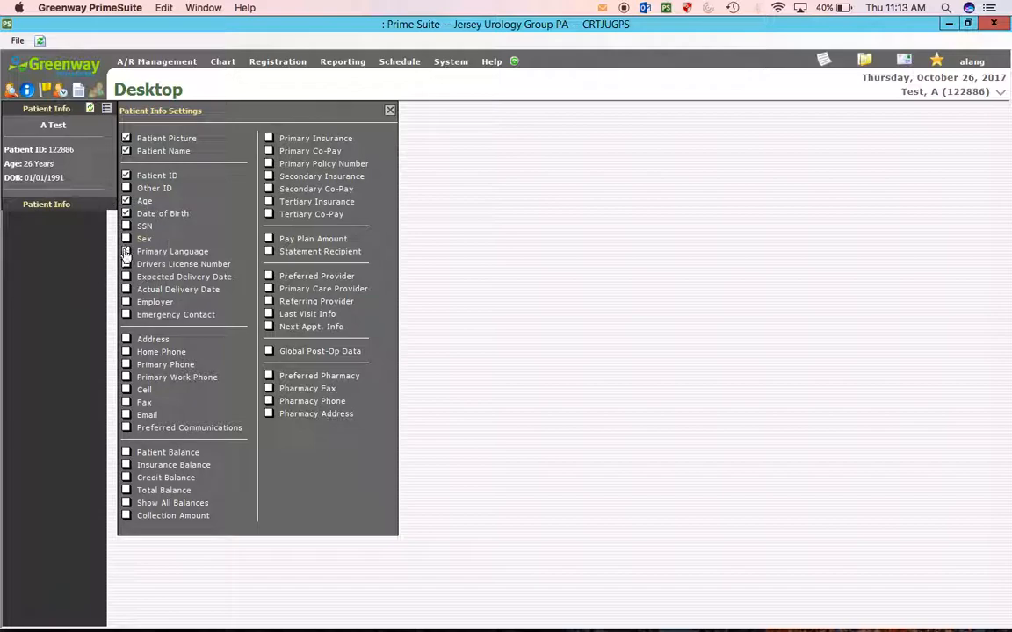
pyautogui.click(126, 239)
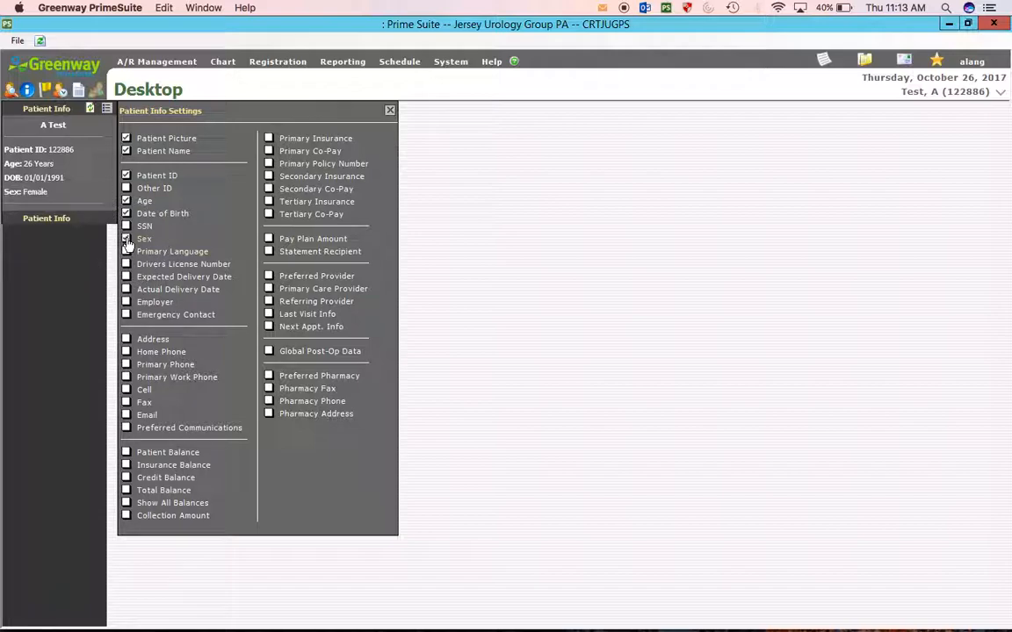
pyautogui.click(127, 352)
pyautogui.click(127, 389)
pyautogui.click(127, 339)
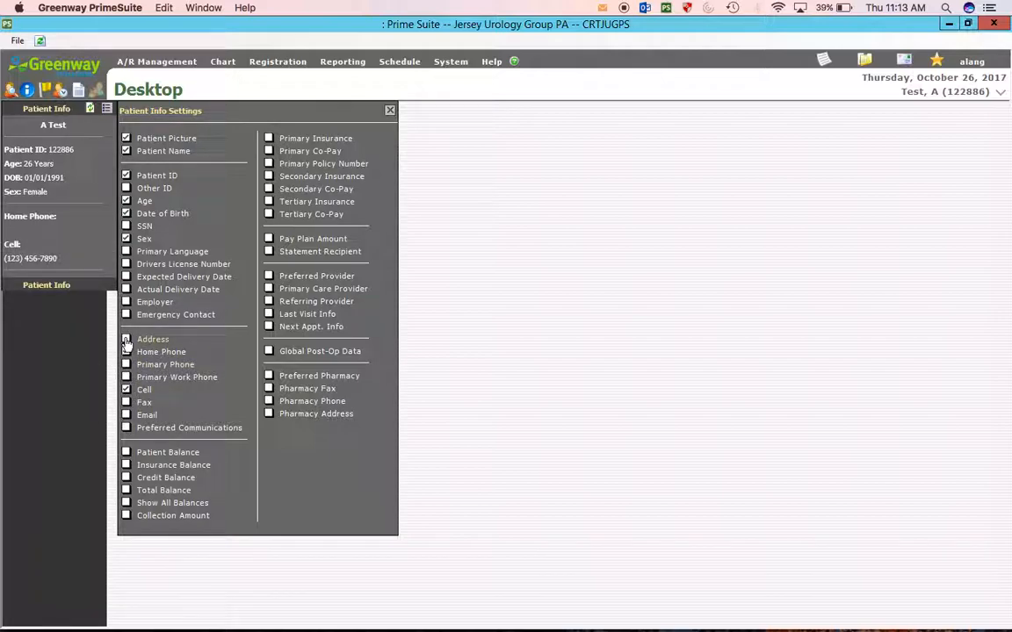
pyautogui.click(126, 453)
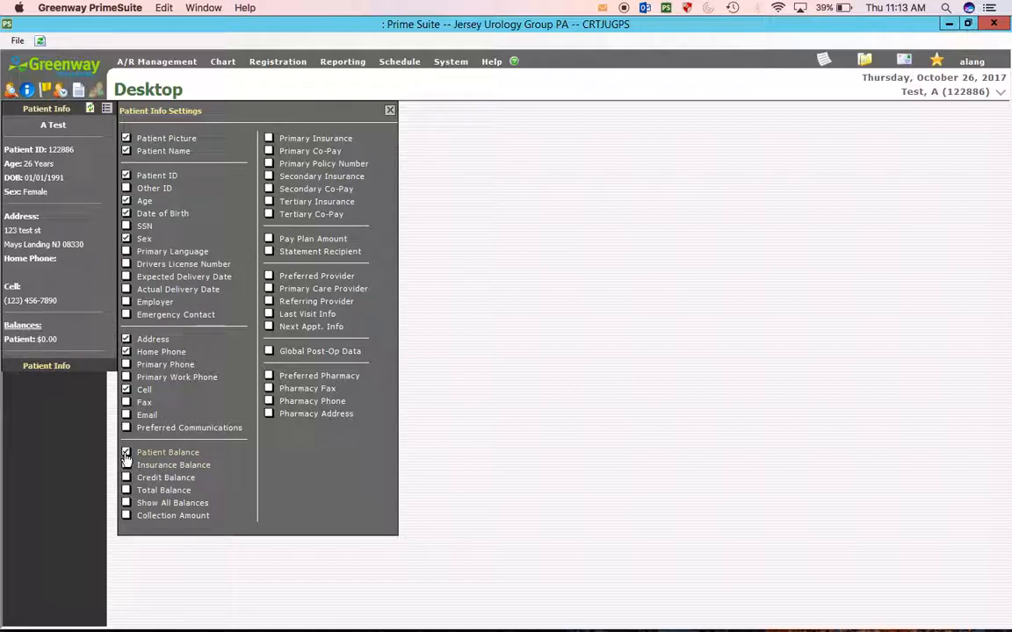
# - Add insurance, co-pay, preferred provider and visit details, then close the Patient Info panel
pyautogui.click(269, 138)
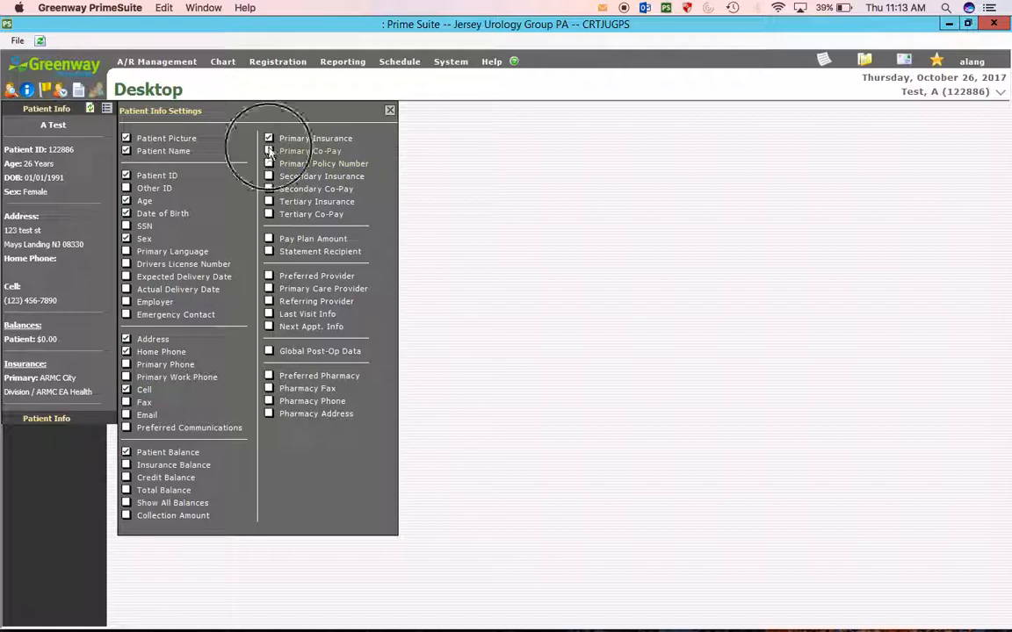
pyautogui.click(269, 151)
pyautogui.click(269, 177)
pyautogui.click(269, 189)
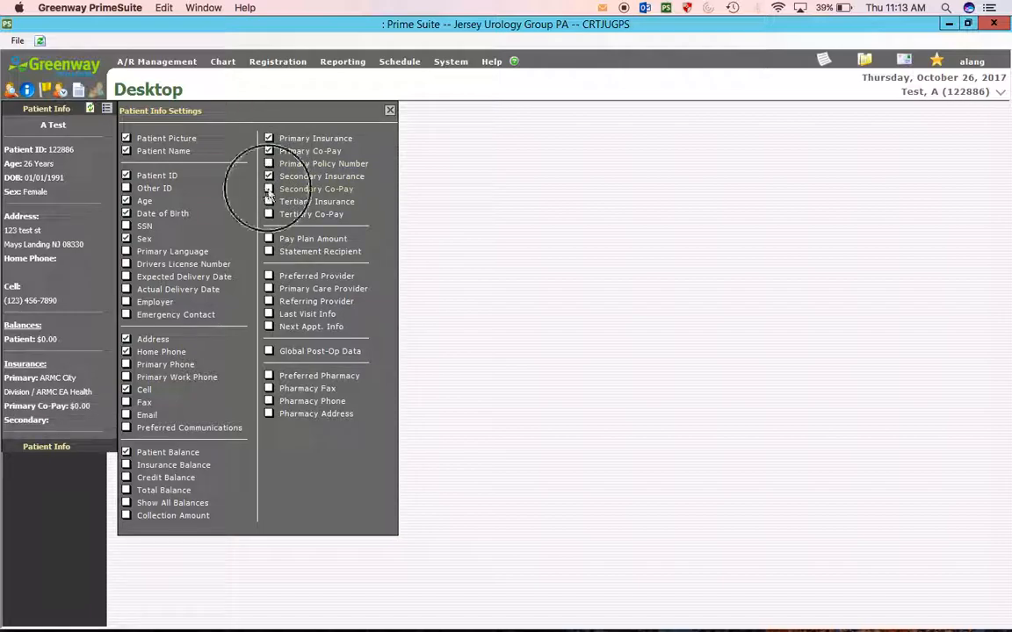
pyautogui.click(269, 277)
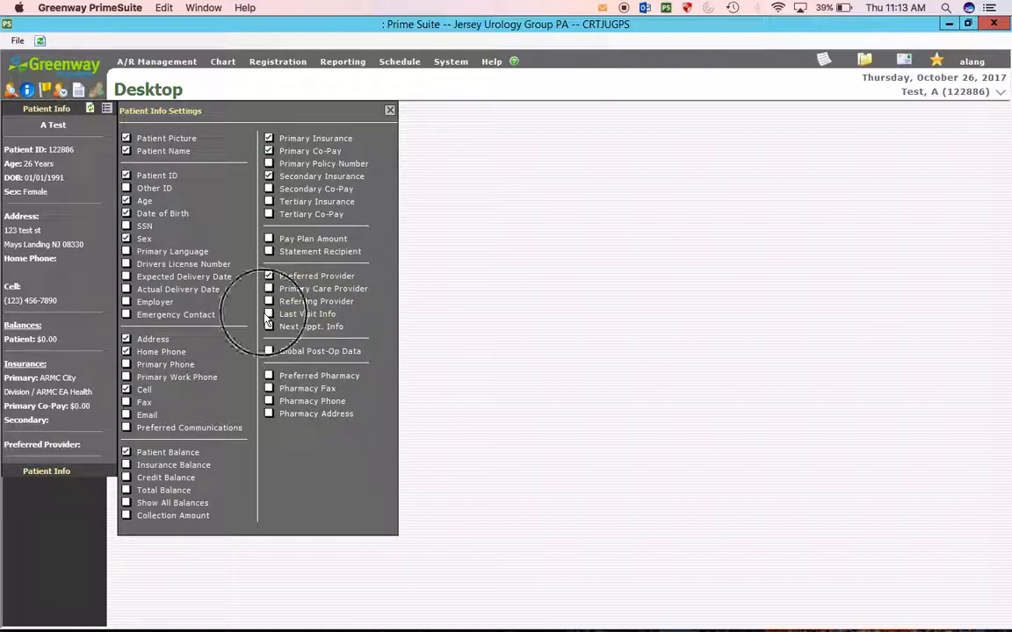
pyautogui.click(267, 327)
pyautogui.click(269, 314)
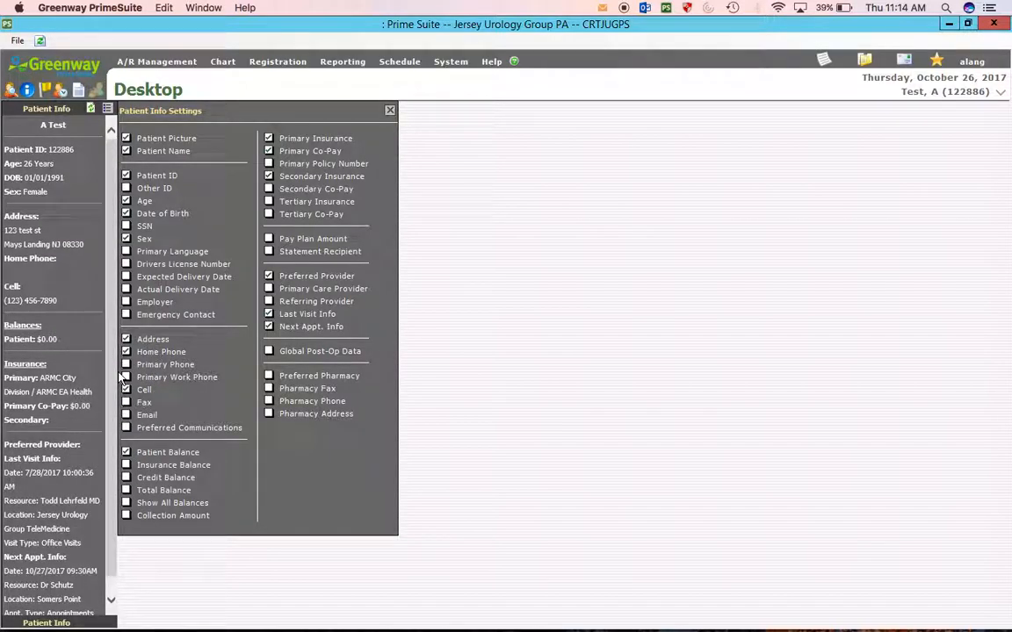
pyautogui.moveTo(114, 429); pyautogui.dragTo(117, 235)
pyautogui.click(27, 91)
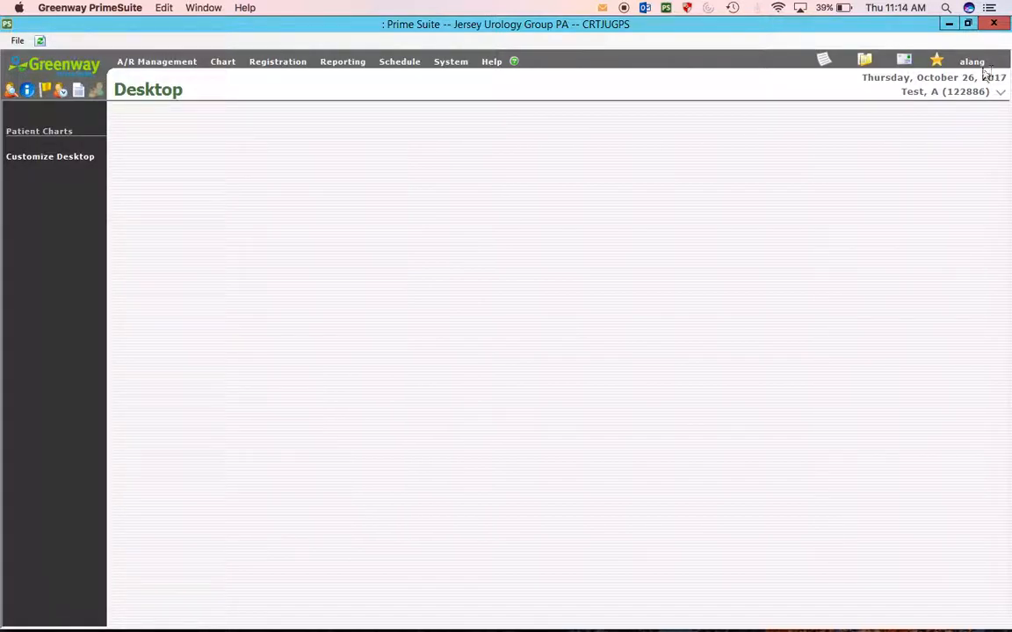
# - Open the current patient's chart from the Chart menu and dismiss the flag alert
pyautogui.moveTo(166, 64)
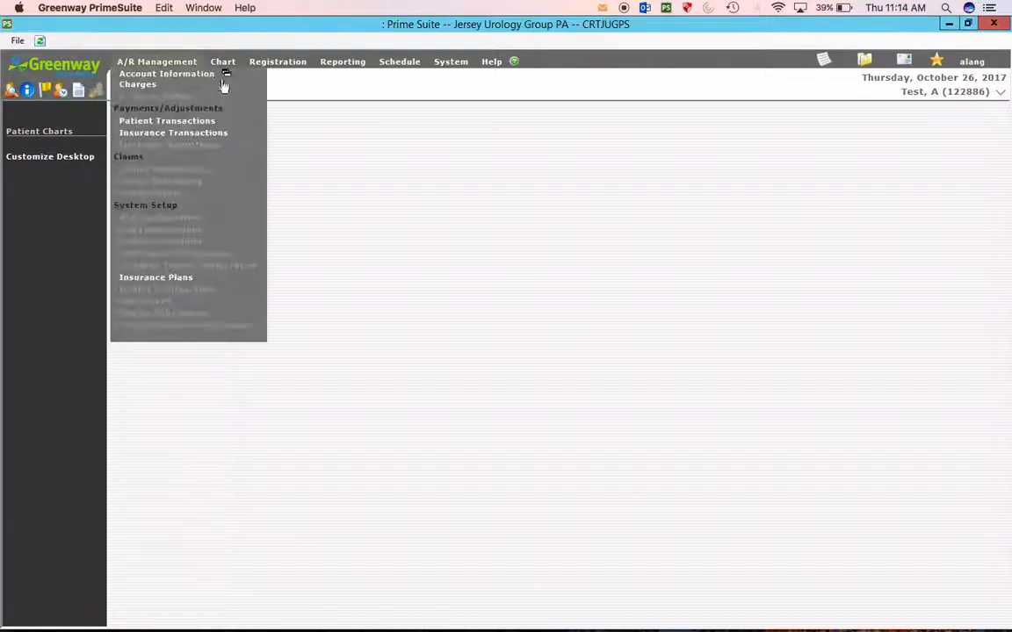
pyautogui.moveTo(225, 69)
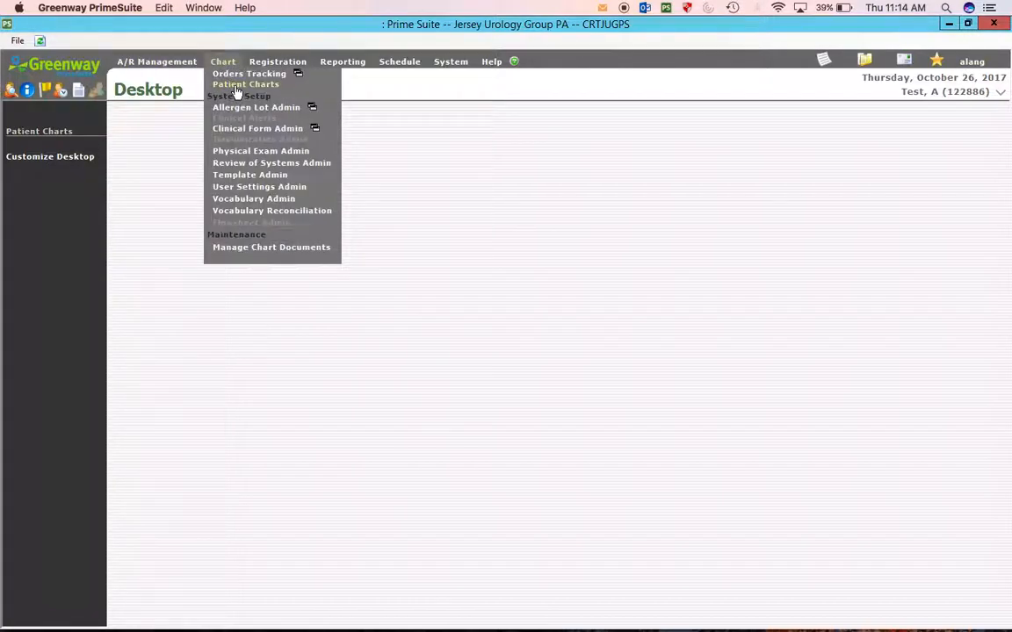
pyautogui.click(243, 86)
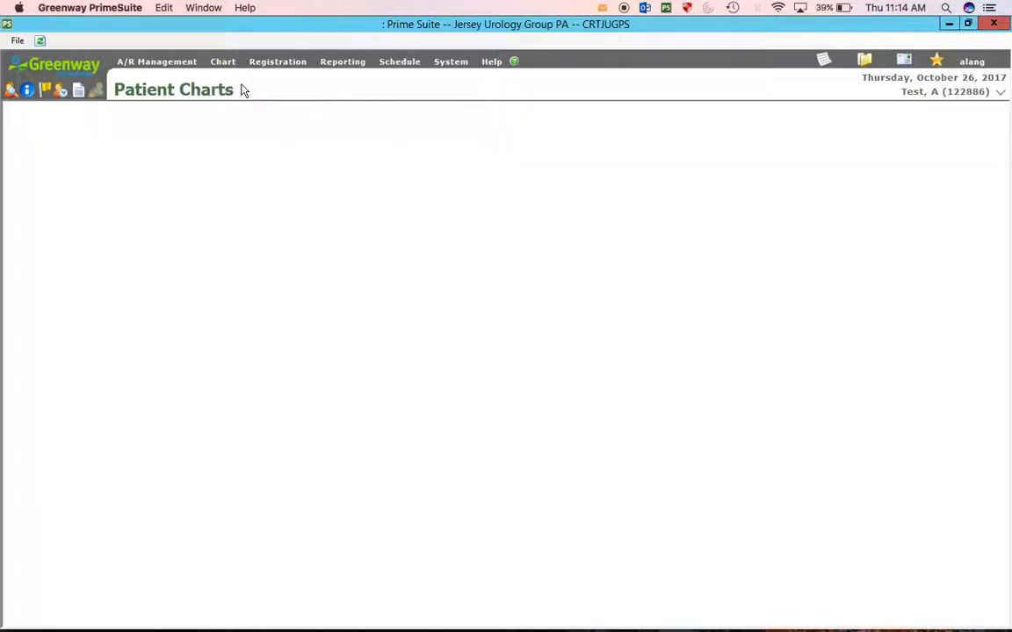
pyautogui.press('Return')
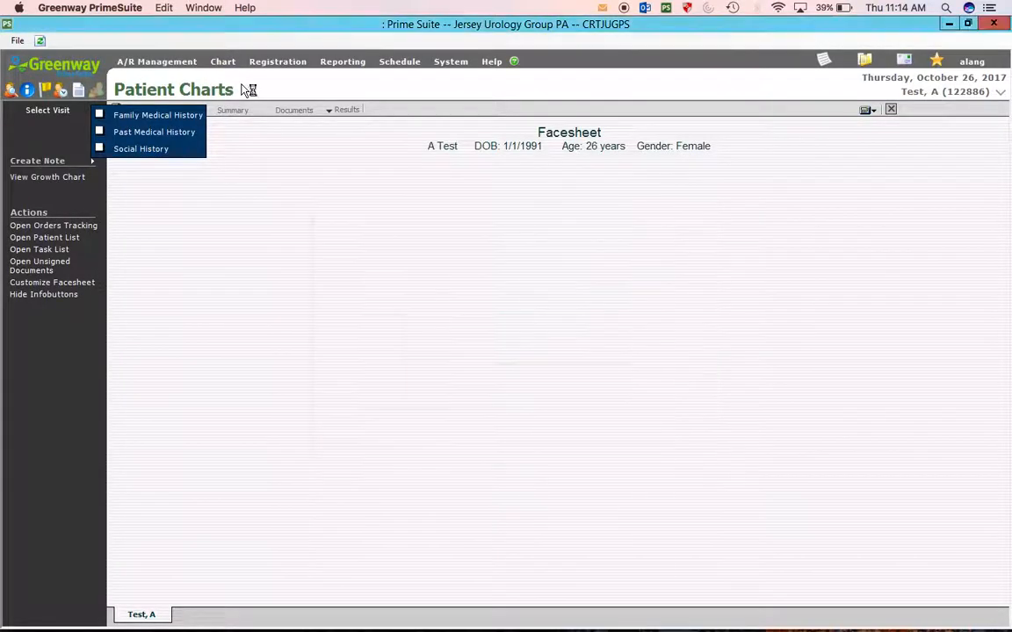
# - Add Family, Past Medical and Social History to the facesheet, then start a Misc. Note
pyautogui.click(99, 115)
pyautogui.click(99, 132)
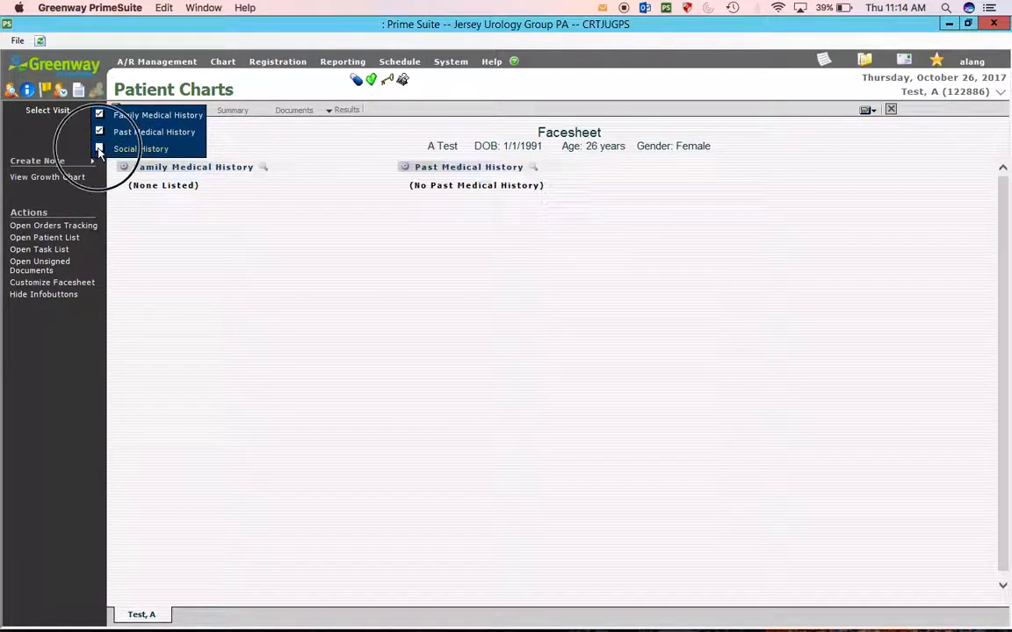
pyautogui.click(99, 149)
pyautogui.click(44, 165)
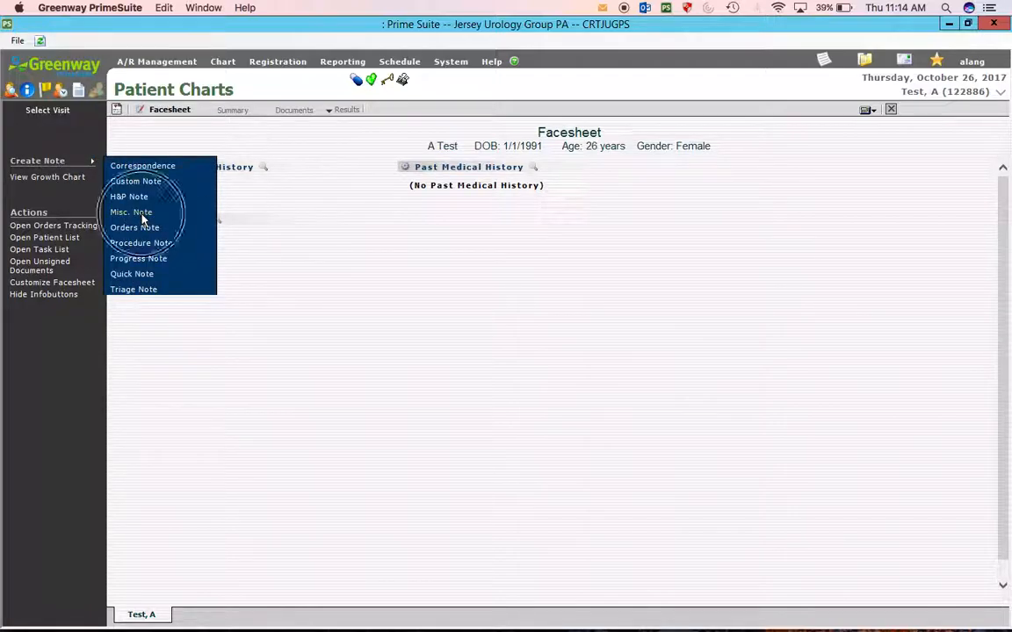
pyautogui.click(132, 210)
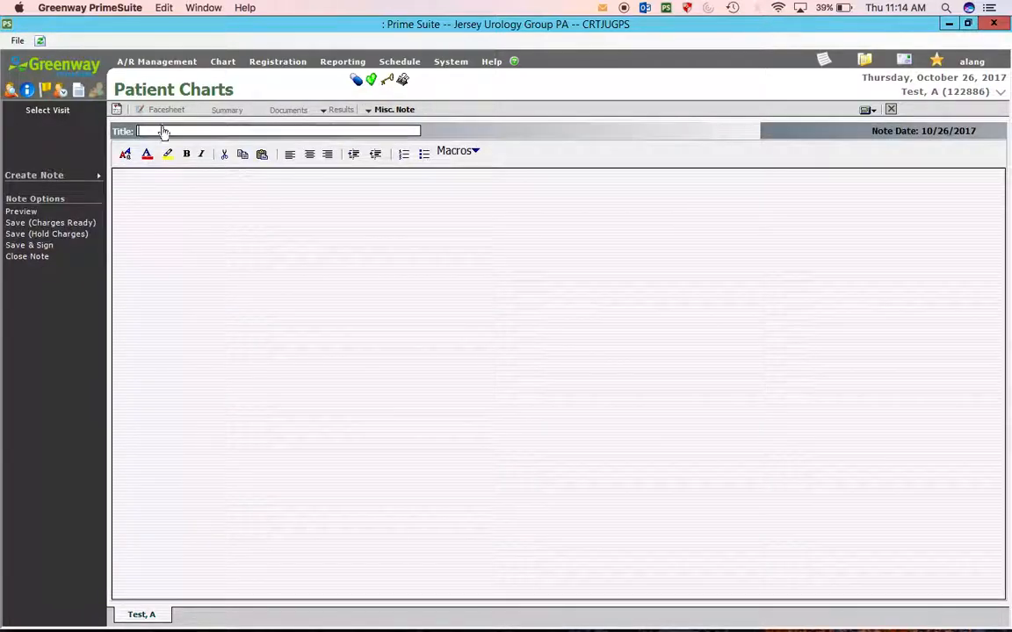
# - Write 'test' in the note, Save & Sign it with the user's password, then begin logging out
pyautogui.click(242, 207)
pyautogui.write('test')
pyautogui.click(39, 247)
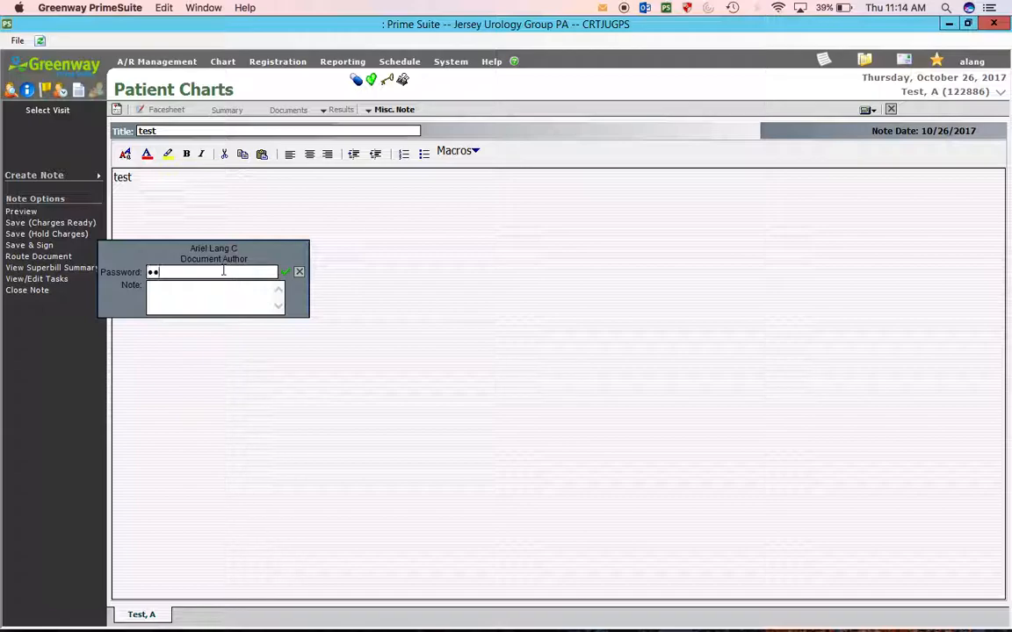
pyautogui.click(286, 272)
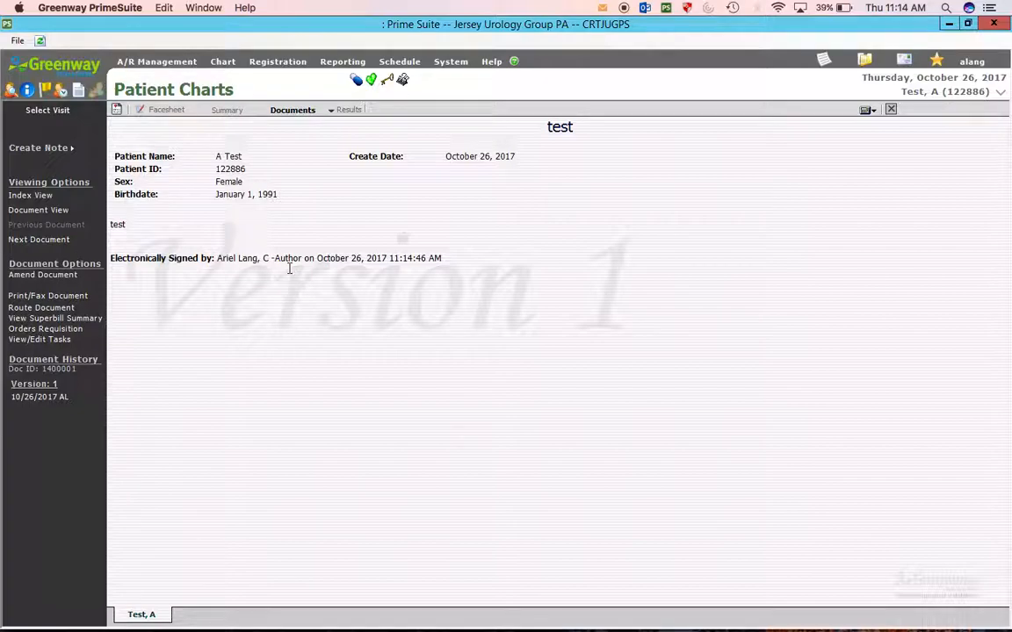
pyautogui.click(969, 63)
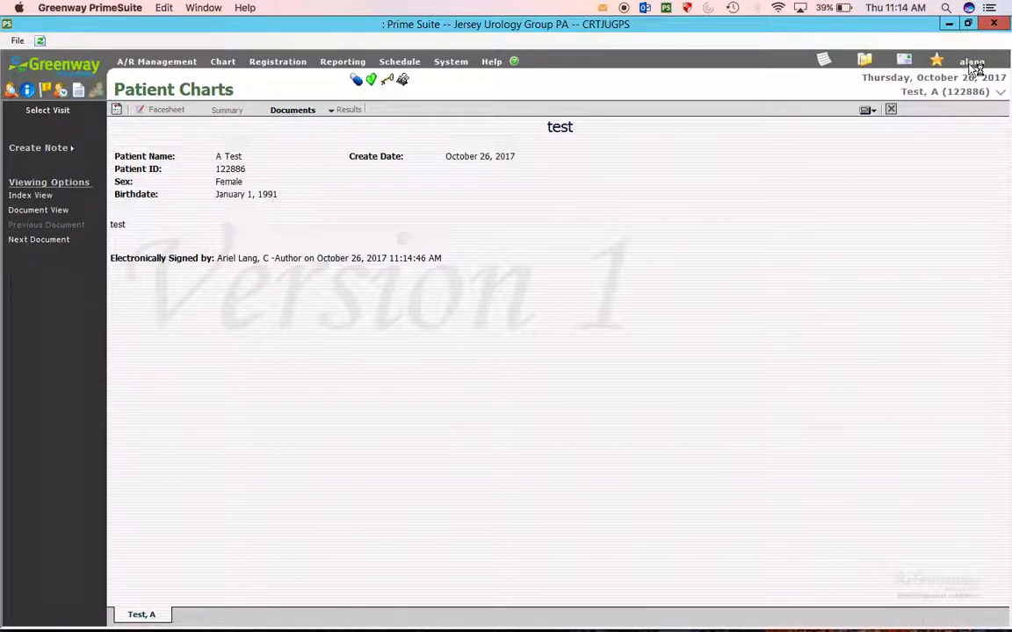
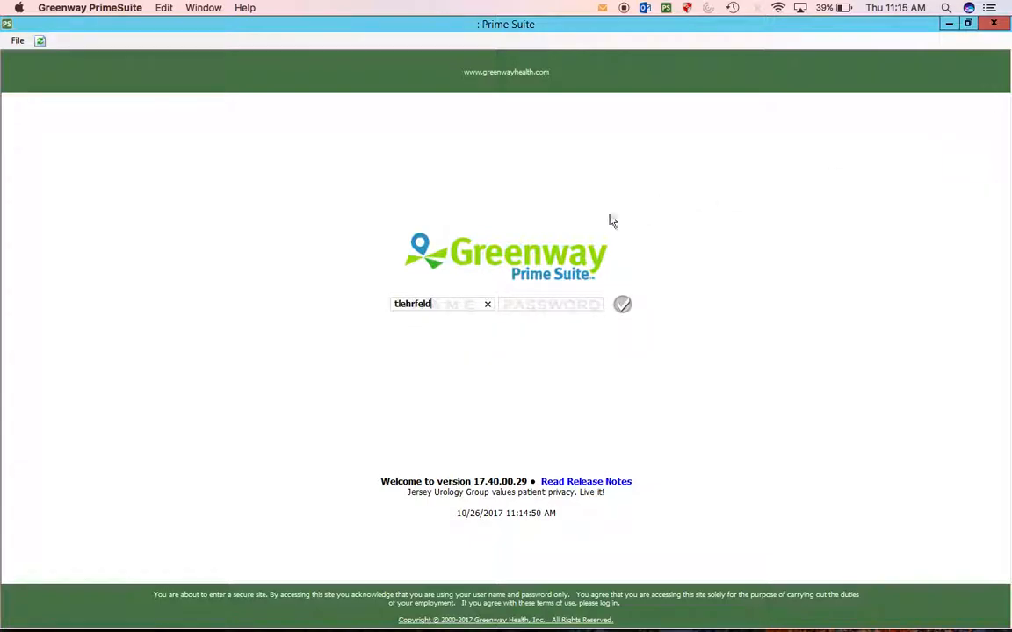
# - Log in with the administrator's username and password, then open the System menu
pyautogui.click(530, 304)
pyautogui.press('Return')
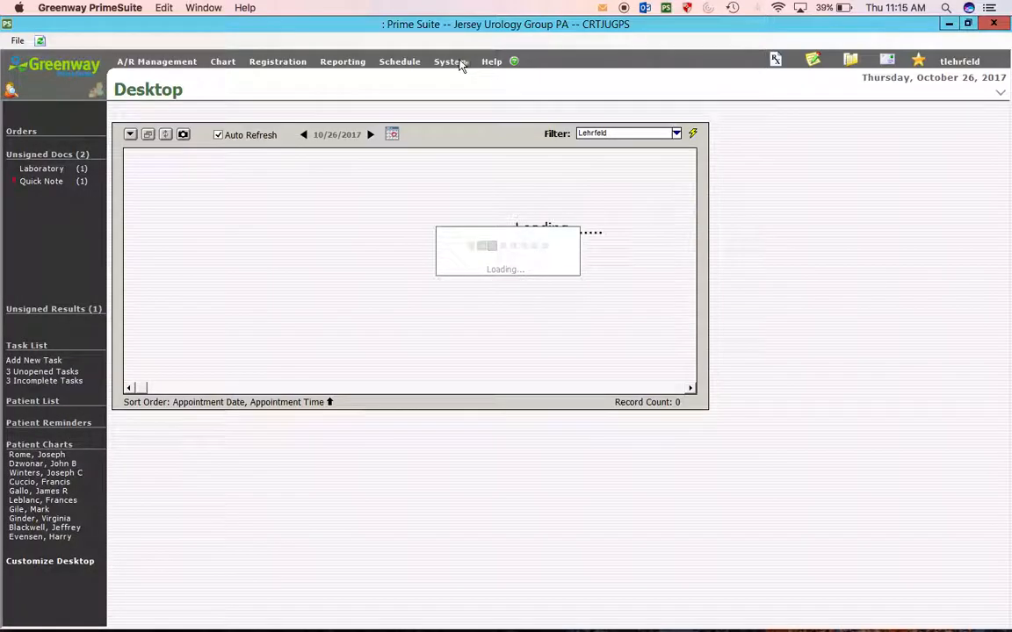
pyautogui.click(462, 64)
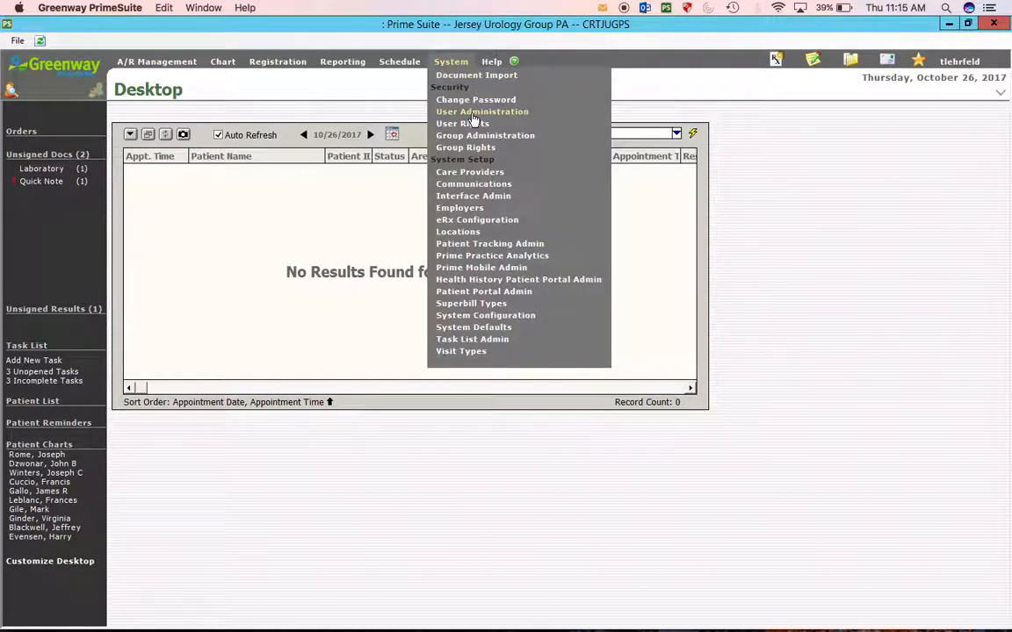
# - In User Administration, save the new user's account with Must Change Password At Next Login ticked
pyautogui.click(474, 114)
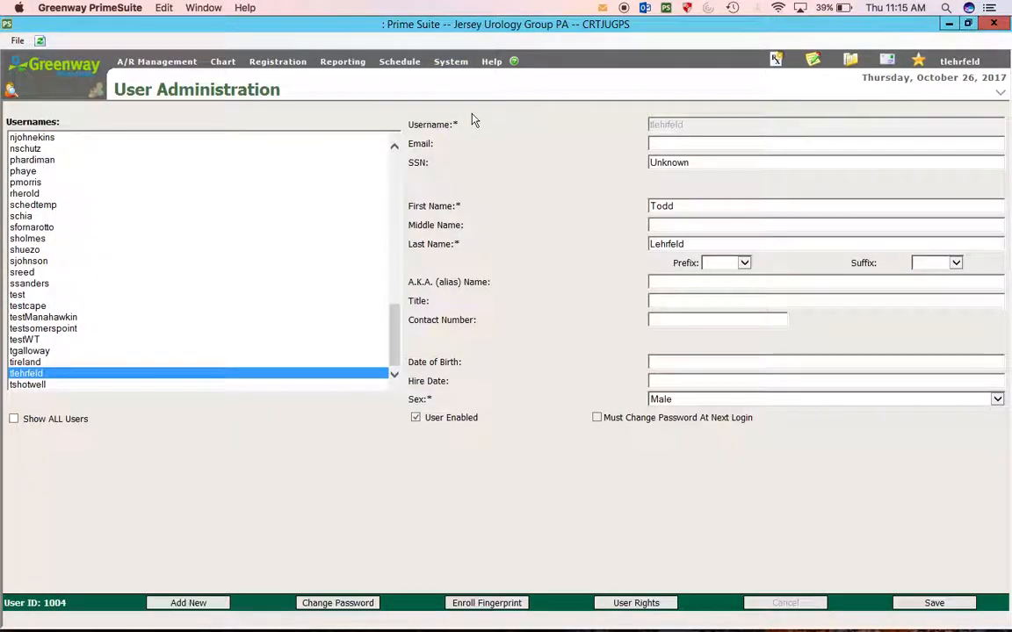
pyautogui.click(395, 223)
pyautogui.click(29, 172)
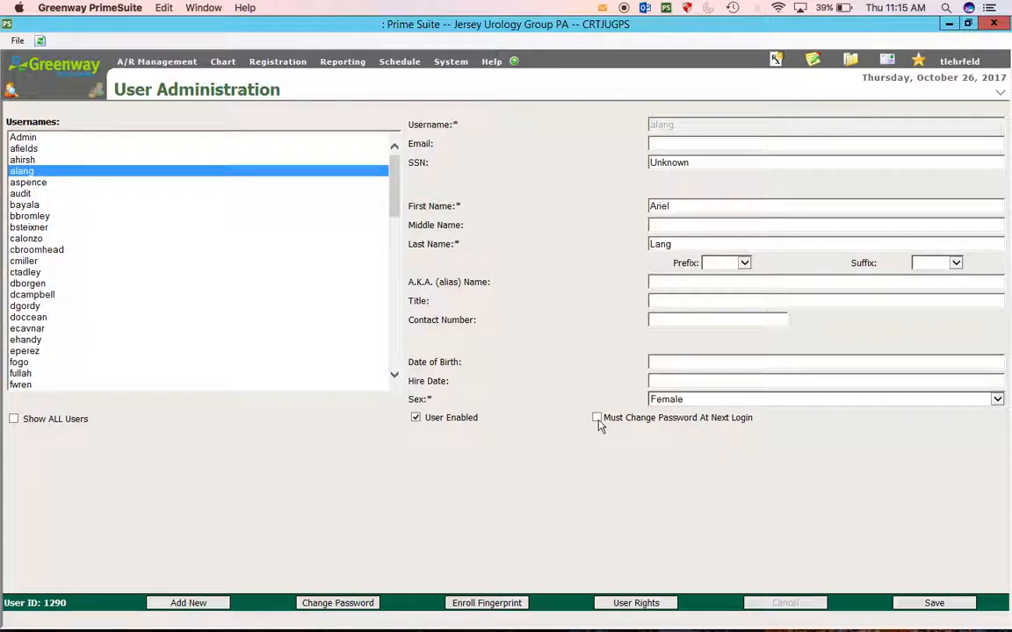
pyautogui.click(937, 604)
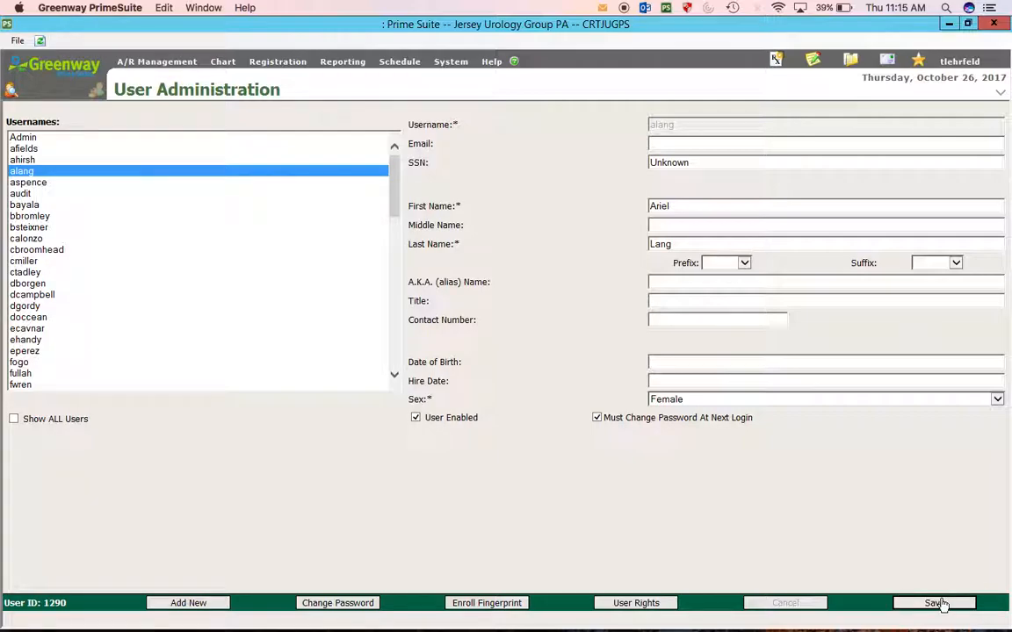